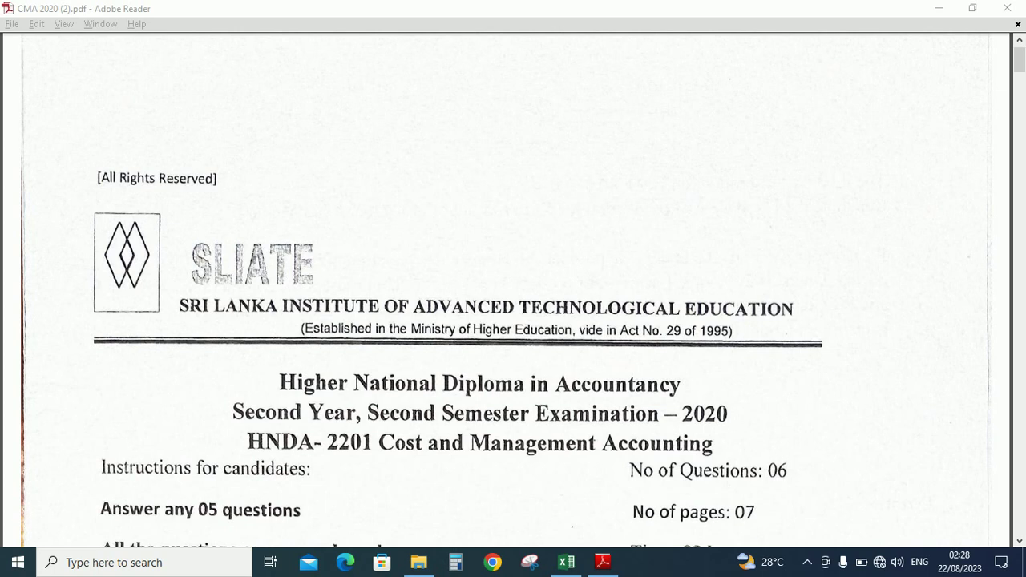
- Find question (C) about Dilmith ltd in the exam paper and mark the 24200 Kg of available raw material
scroll(123, 302, down, 5)
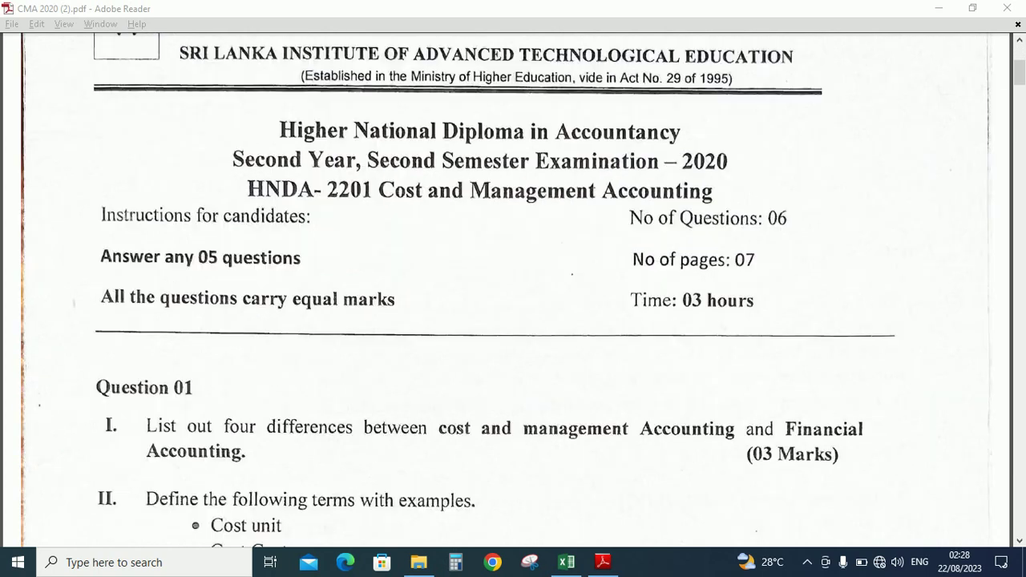
scroll(123, 302, down, 15)
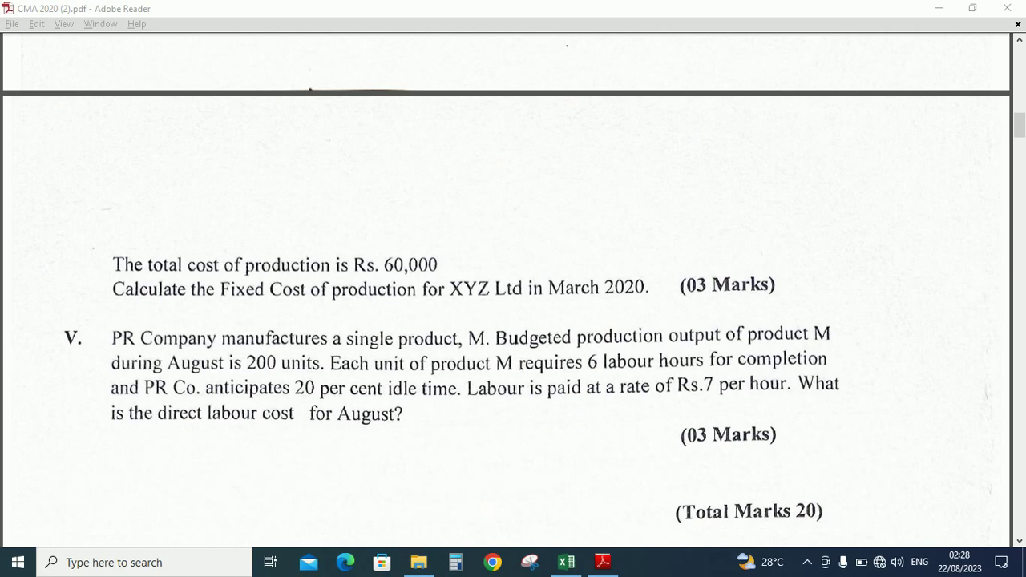
scroll(514, 288, down, 18)
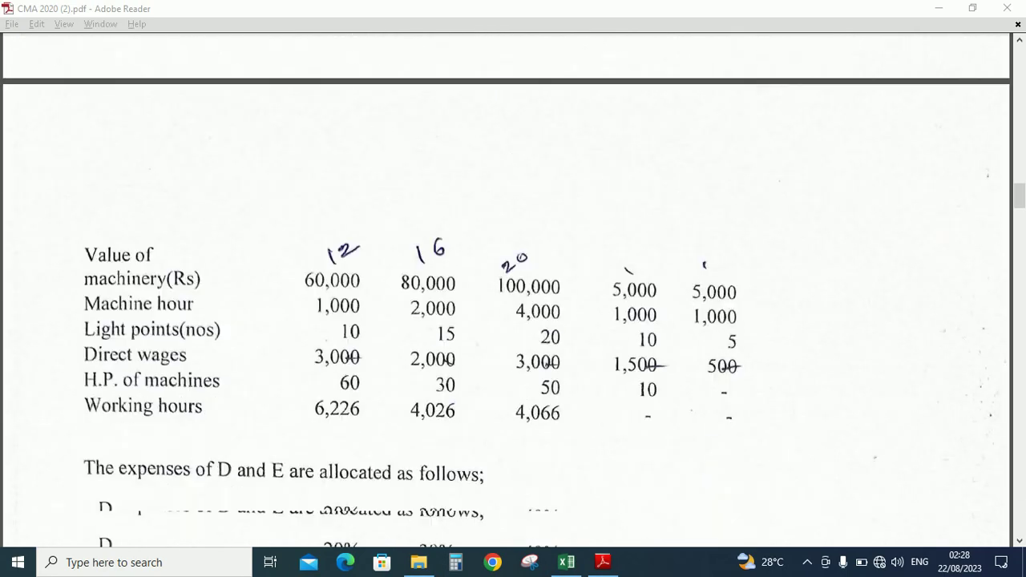
scroll(513, 288, down, 20)
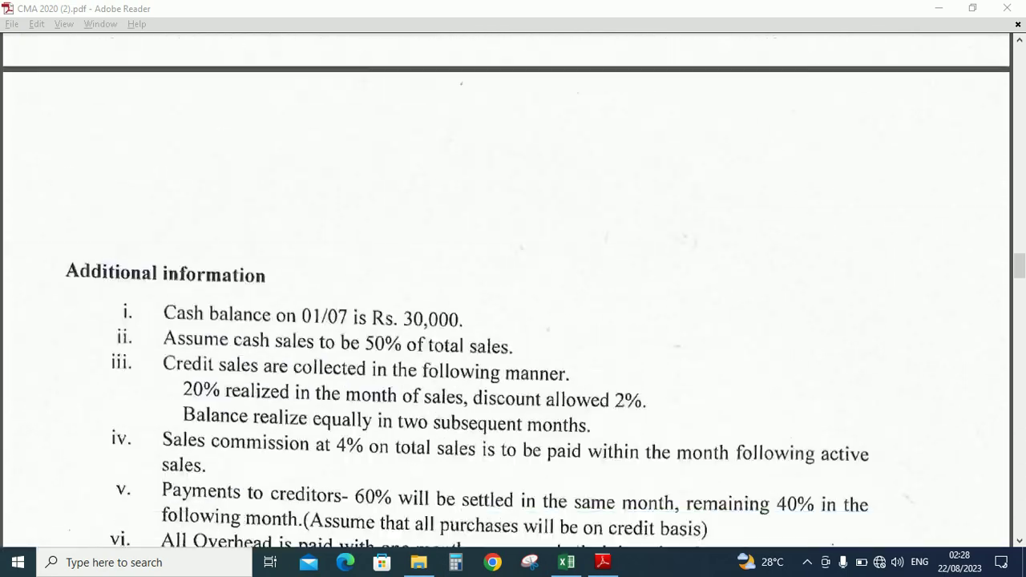
scroll(513, 288, down, 20)
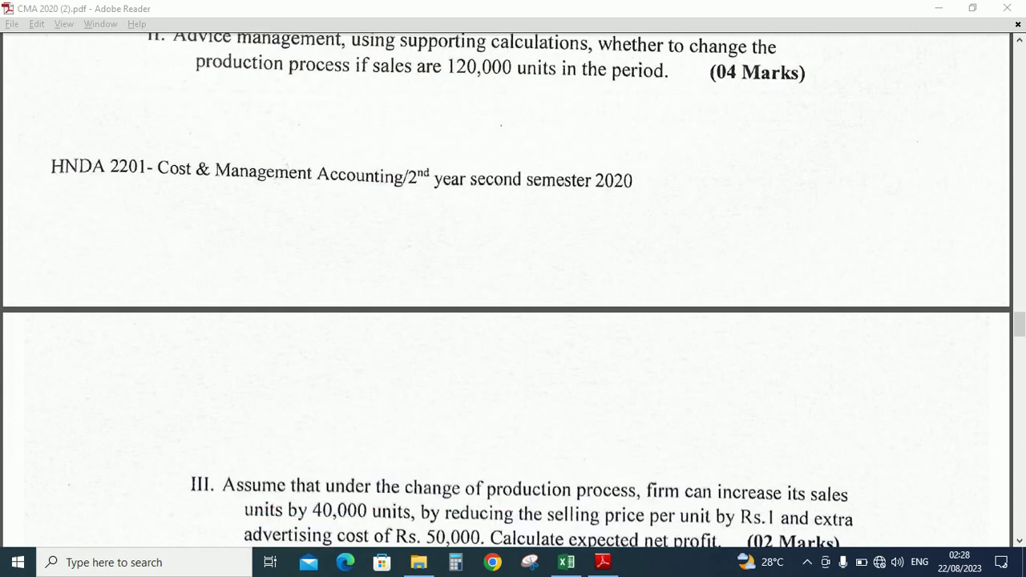
scroll(513, 289, down, 8)
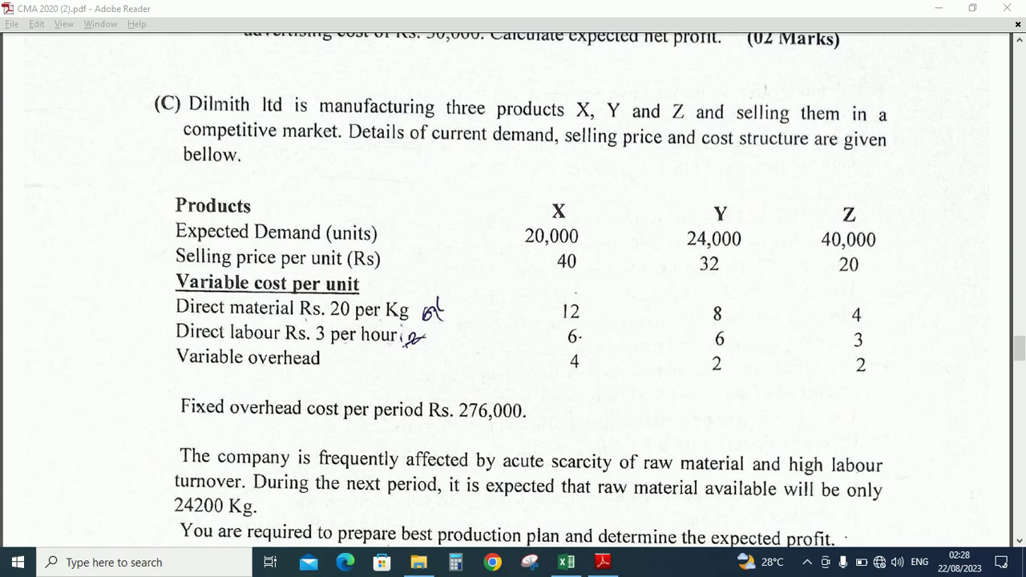
scroll(513, 289, down, 1)
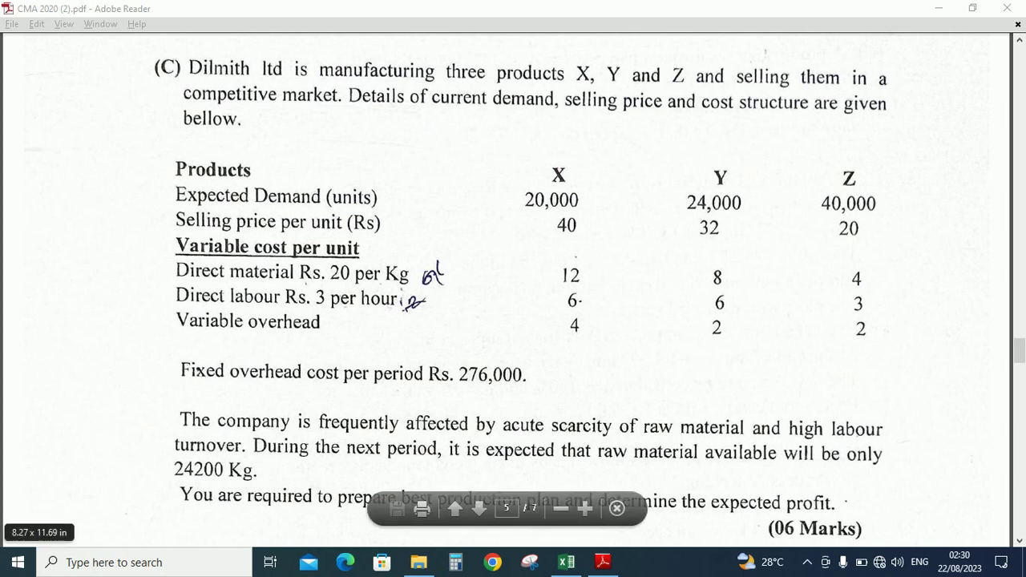
drag(169, 470, 261, 474)
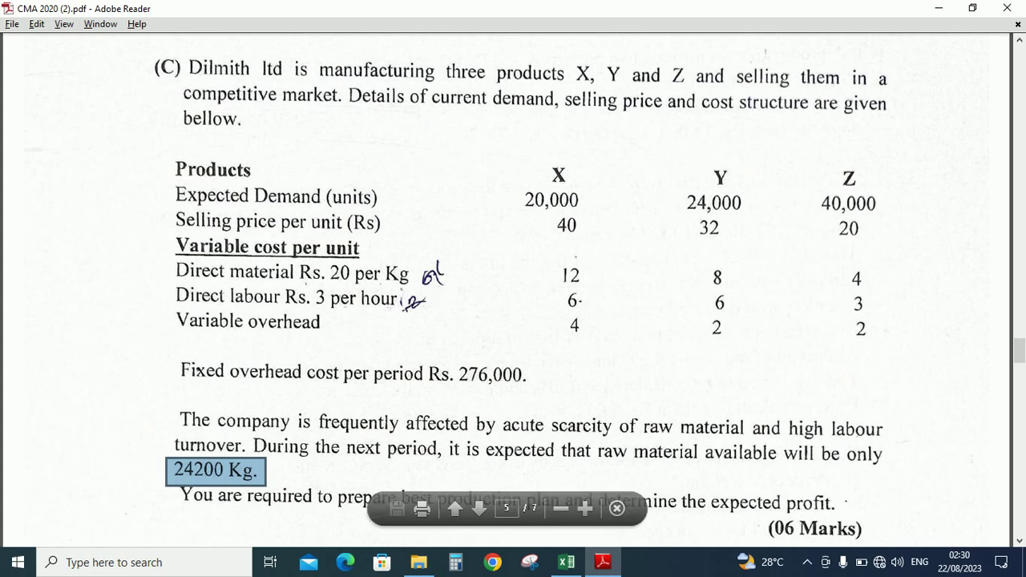
- Switch to the Answer of CMA workbook in Excel and label cell C7 "Selling price"
mouse_move(566, 561)
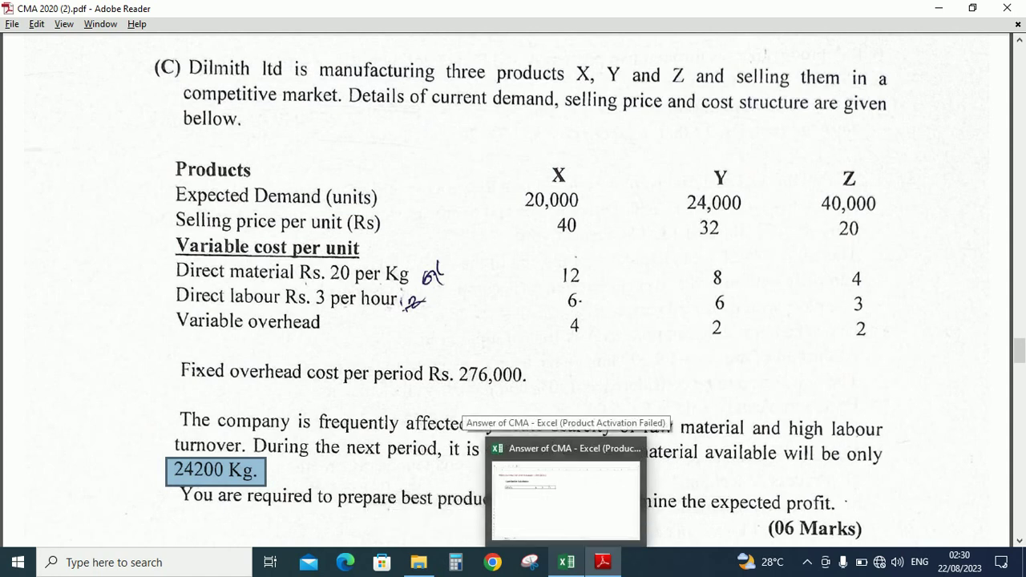
click(497, 513)
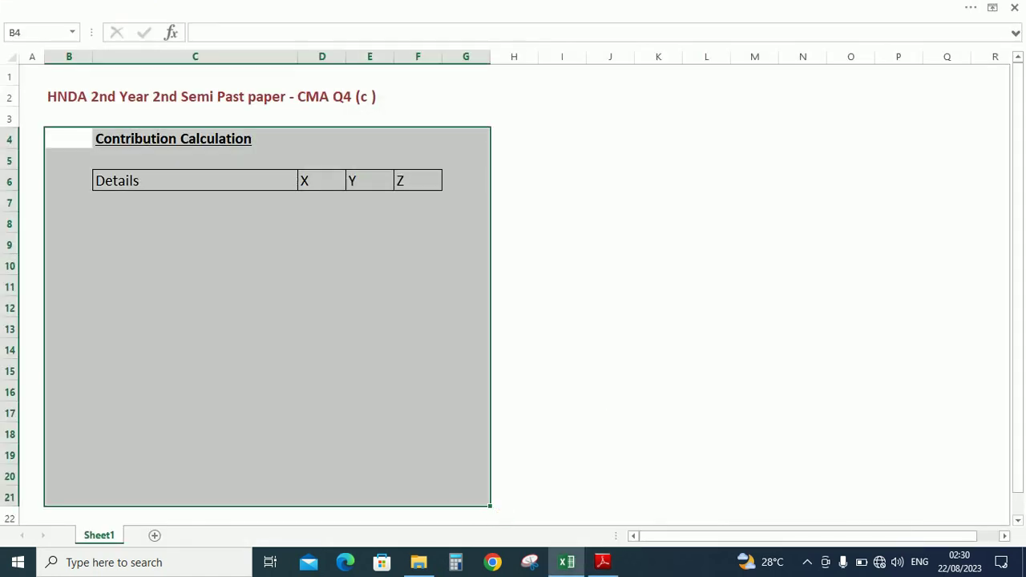
click(194, 201)
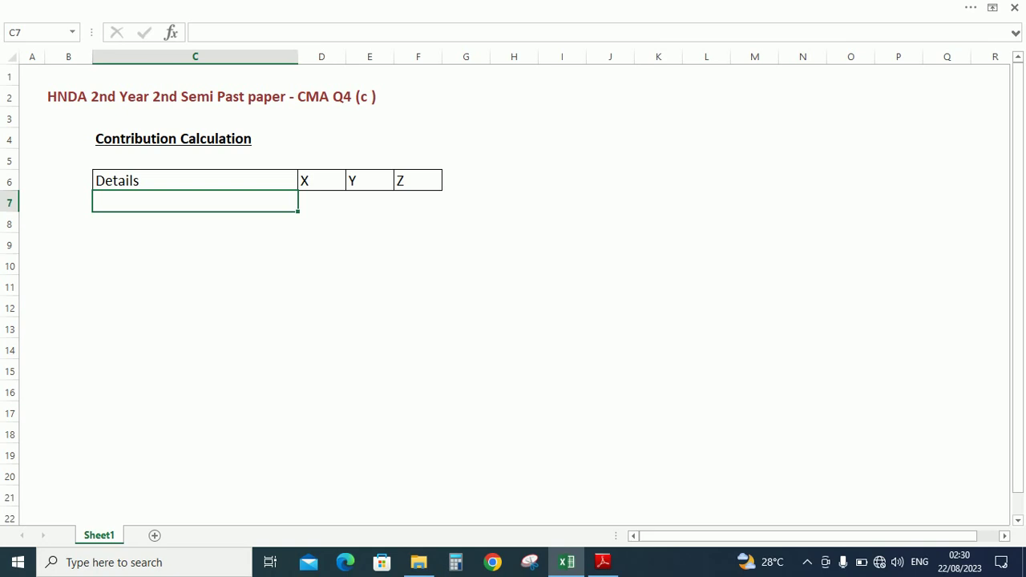
text(Selling p)
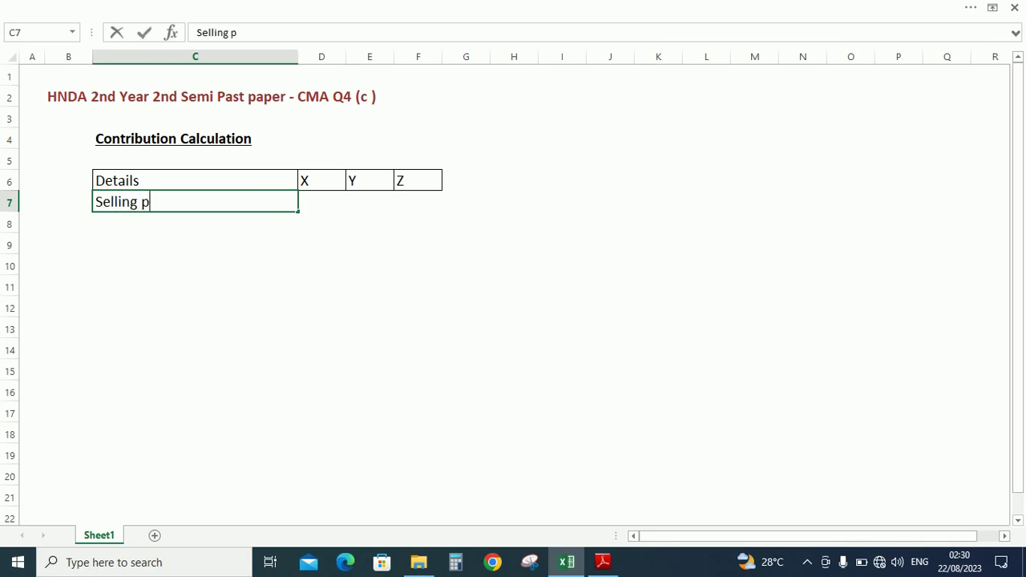
text(rice)
key(Tab)
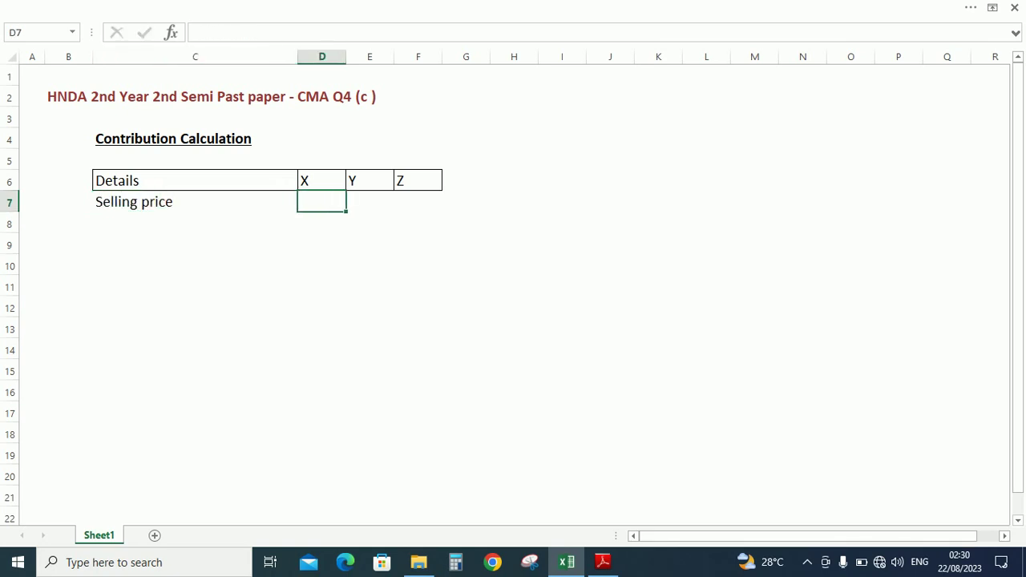
- Fill the Selling price row from the exam question with 40 for X, 32 for Y and 20 for Z
key(alt+Tab)
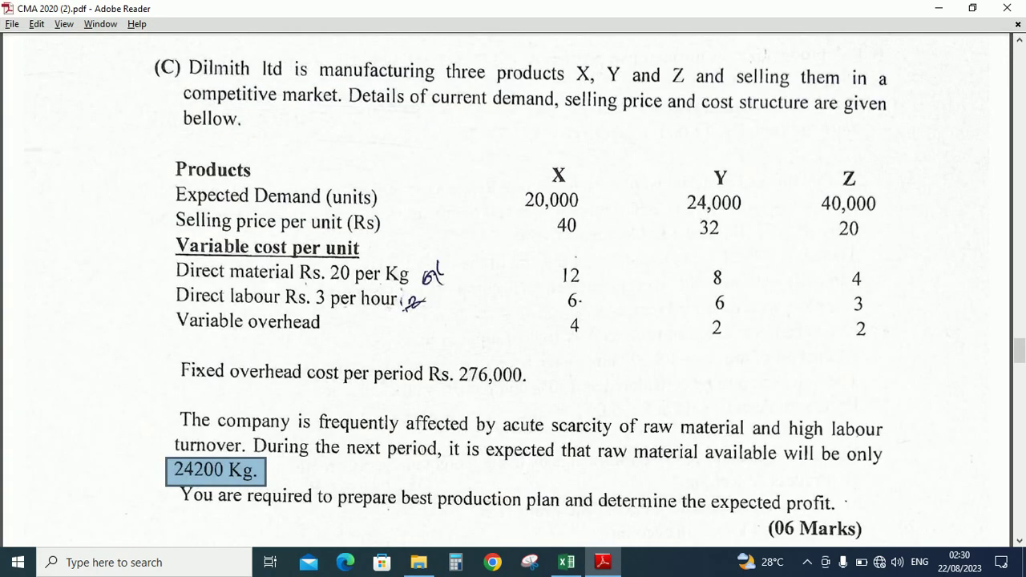
key(alt+Tab)
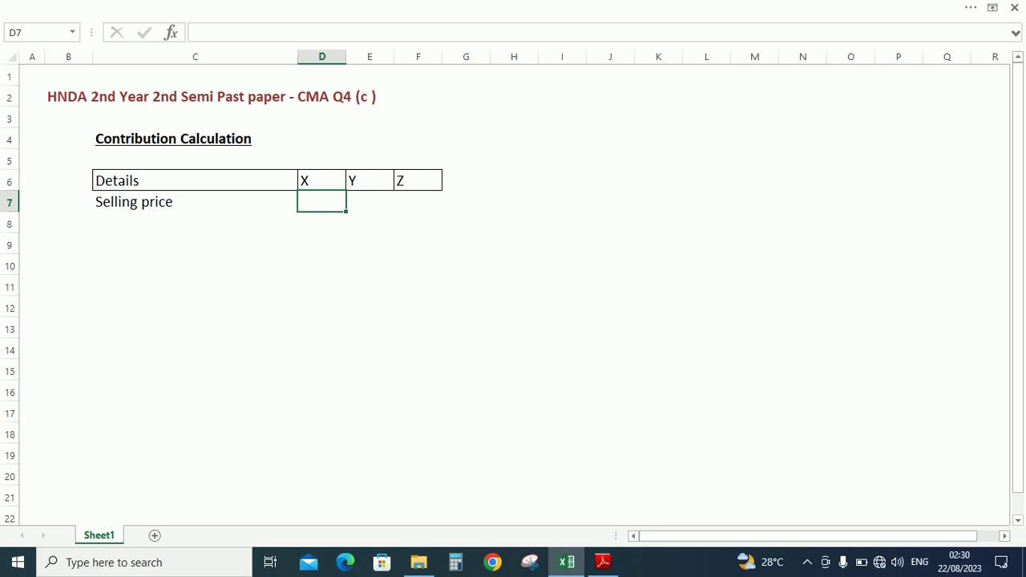
text(40)
key(Tab)
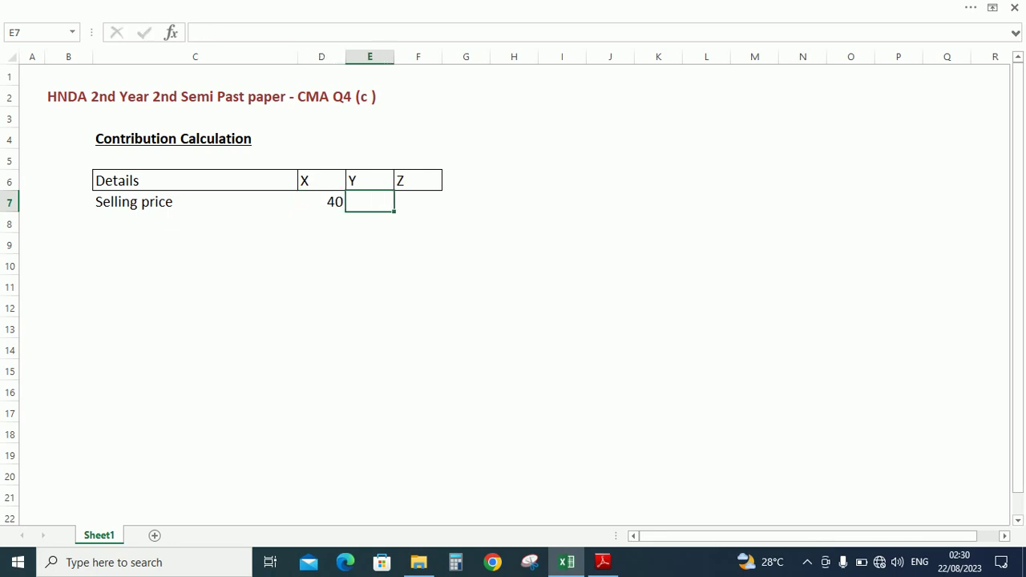
key(Down)
text(3)
key(BackSpace)
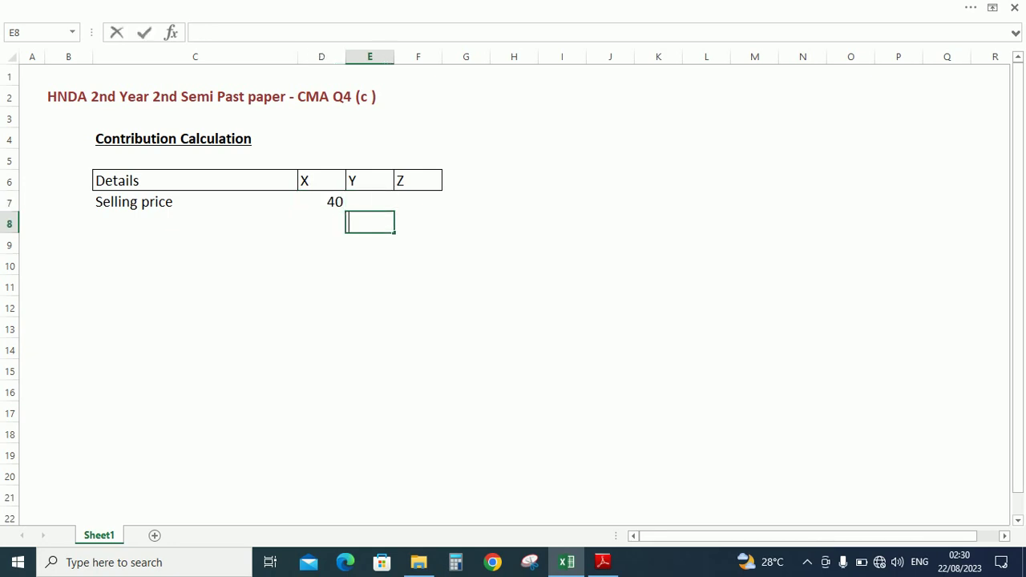
key(Up)
text(32)
key(Tab)
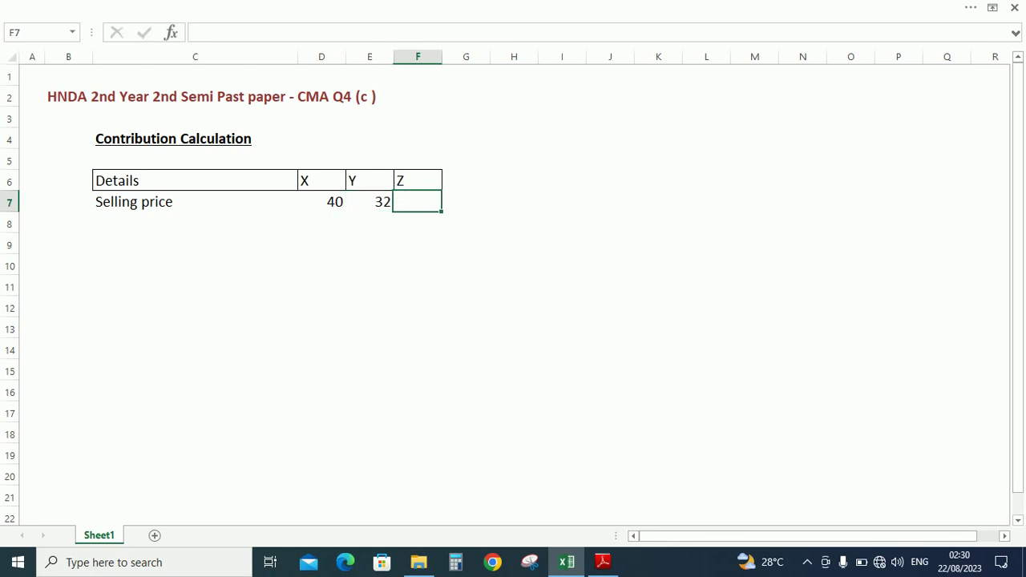
text(3.)
key(BackSpace)
key(BackSpace)
text(20)
key(Return)
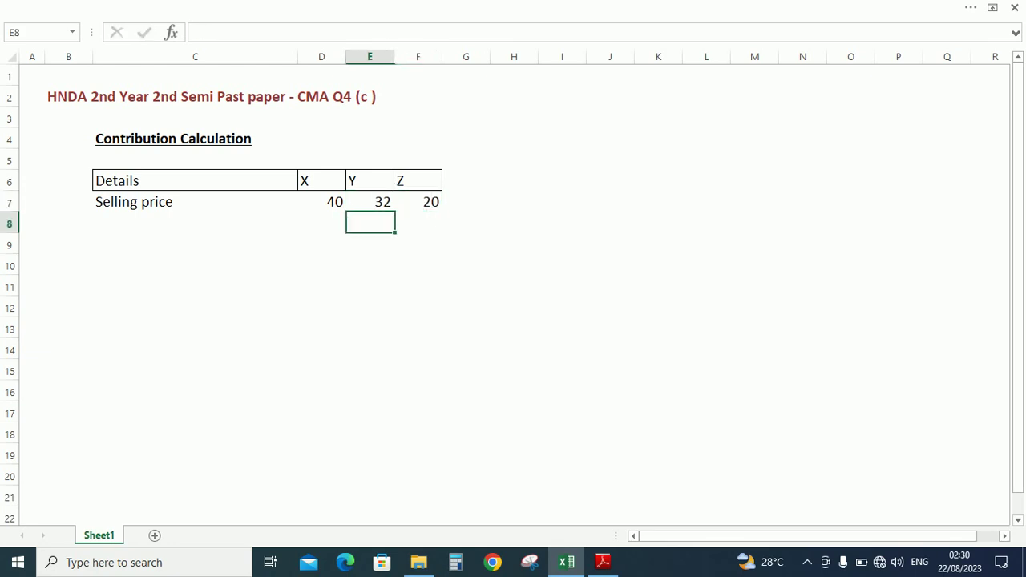
- Add an underlined "VC" heading in cell C8 below Selling price
key(Left)
key(Left)
key(Right)
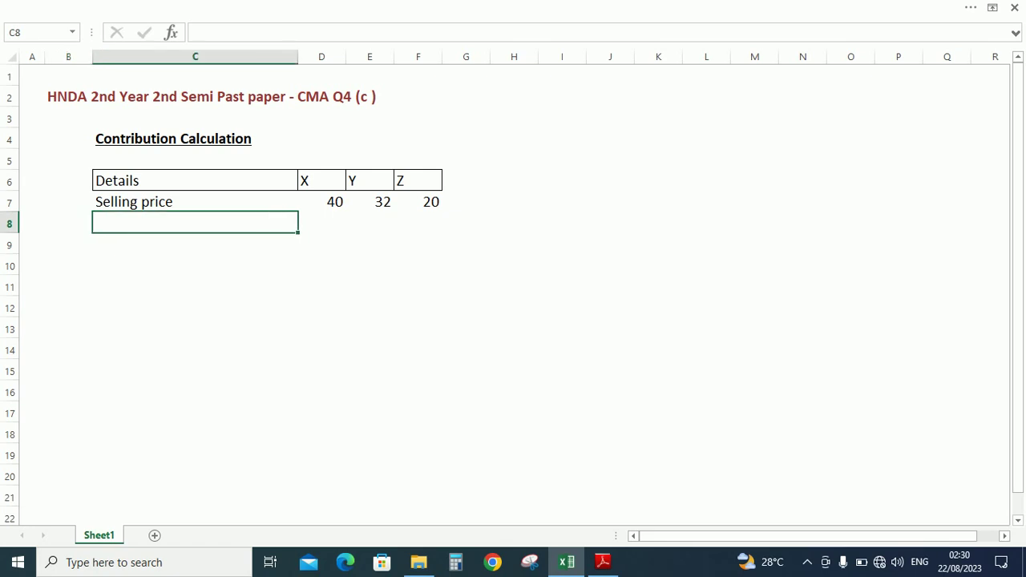
text(VC)
key(Return)
key(Up)
key(ctrl+u)
key(Down)
- Check the variable cost items in the exam question and label cell C9 "Direct Material"
key(alt+Tab)
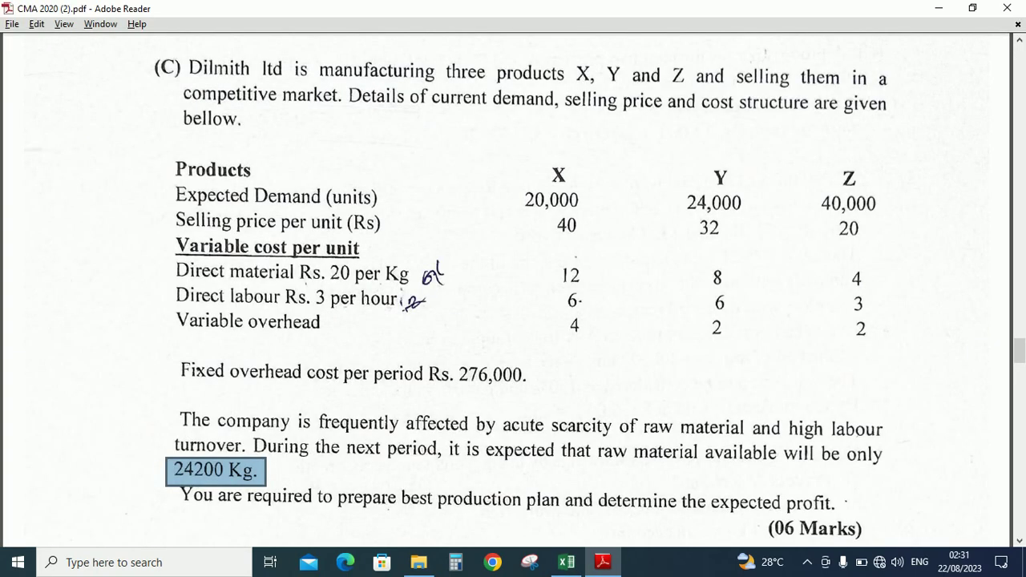
key(alt+Tab)
text(Die)
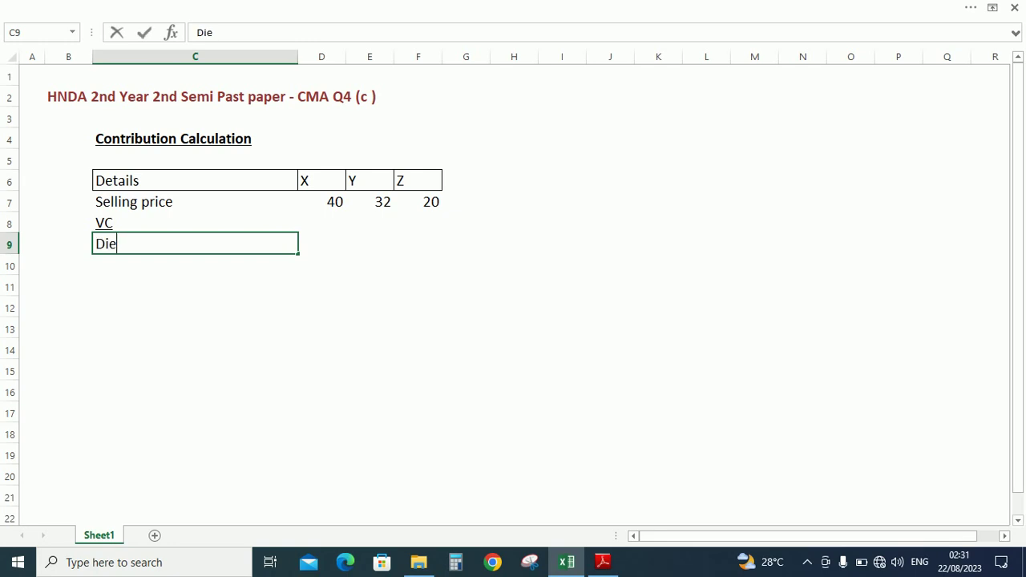
key(BackSpace)
text(rect)
text(Materi)
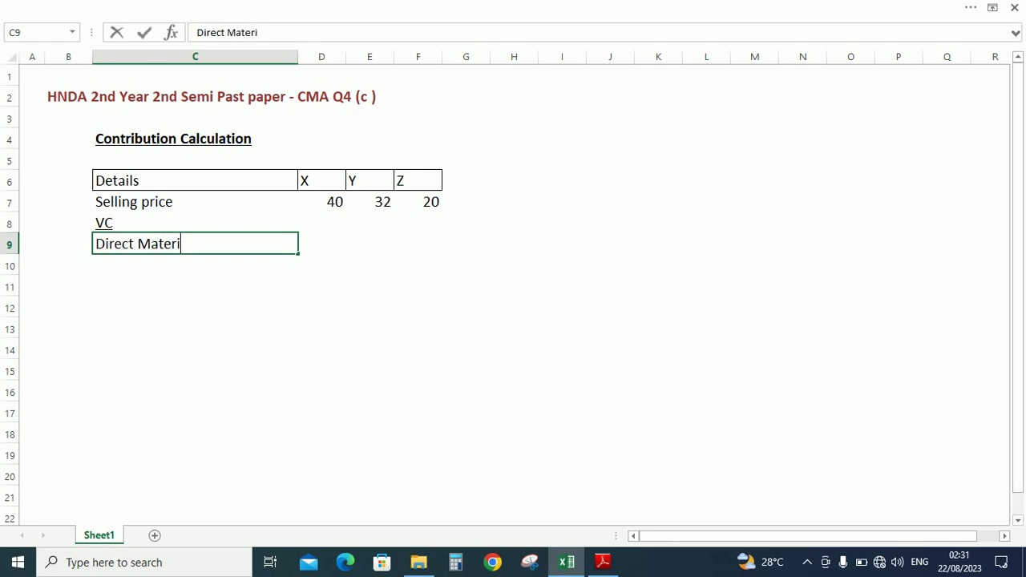
text(al)
key(Tab)
- Fill the Direct Material row from the exam question with 12 for X, 8 for Y and 4 for Z
key(alt+Tab)
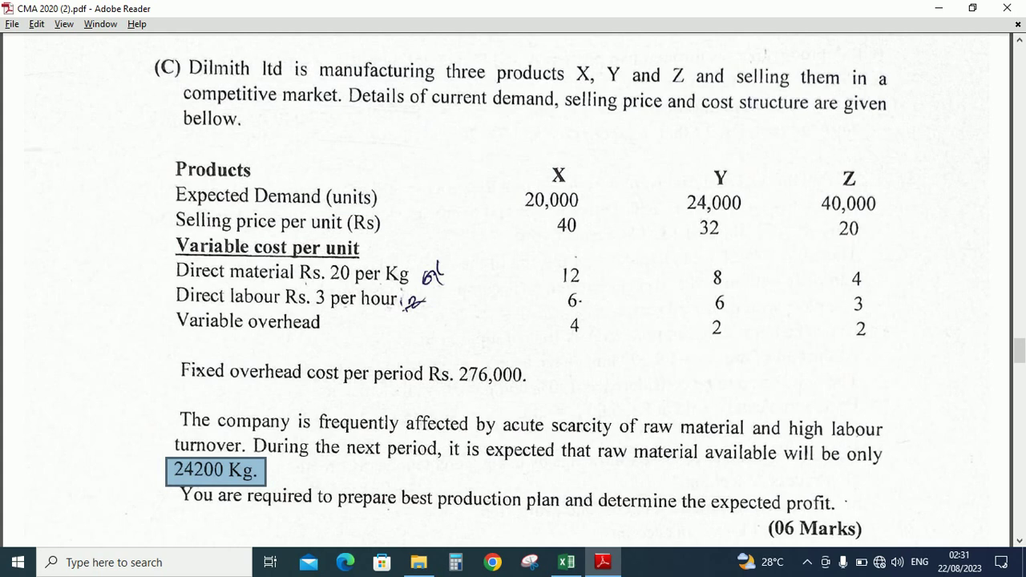
key(alt+Tab)
text(12)
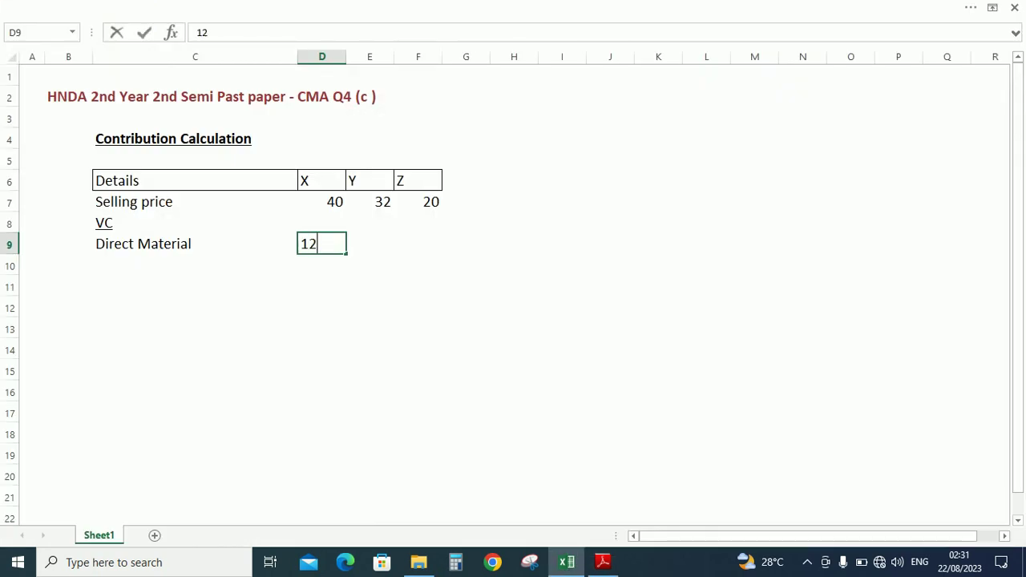
key(Tab)
text(8)
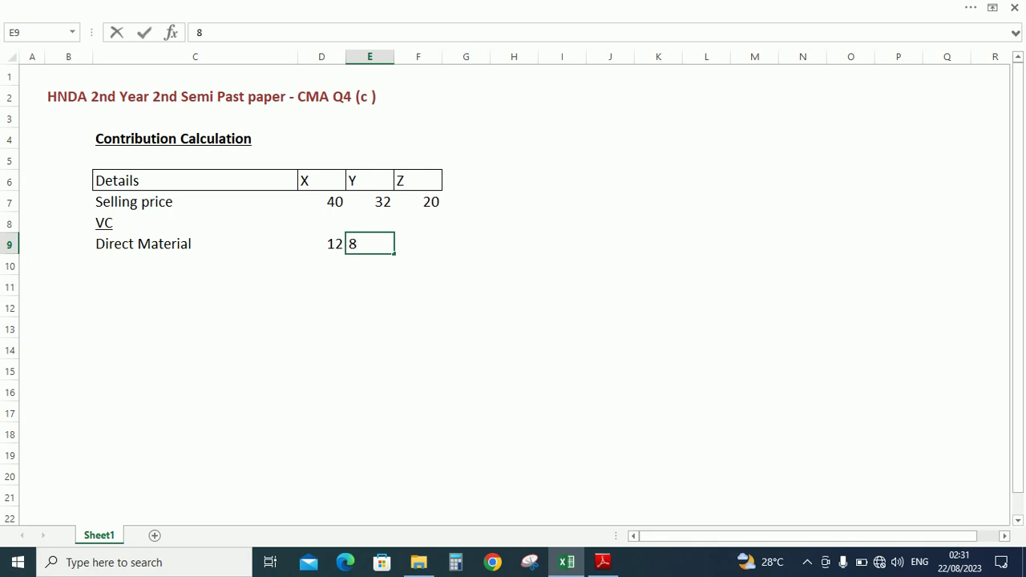
key(Tab)
text(4)
key(Return)
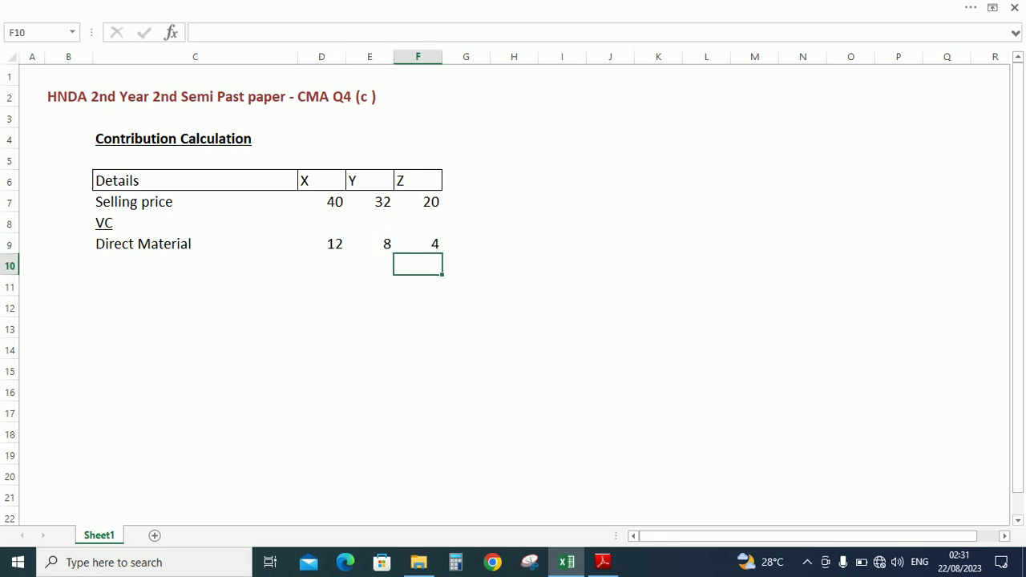
- Label cell C10 "Direct Labour" below the Direct Material row
key(Left)
key(Left)
key(Left)
key(Left)
key(Right)
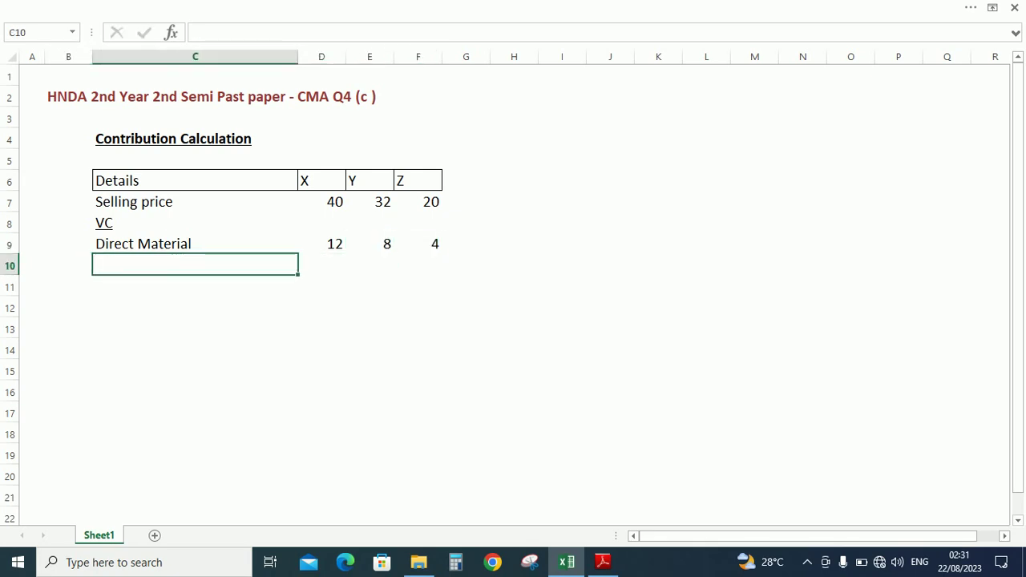
text(Direct )
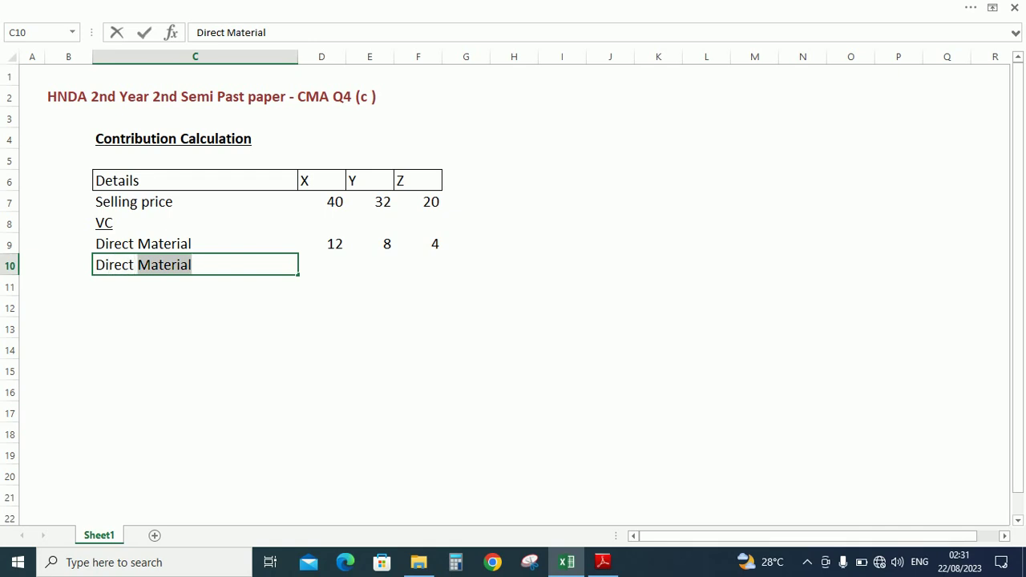
text(Labour)
key(Tab)
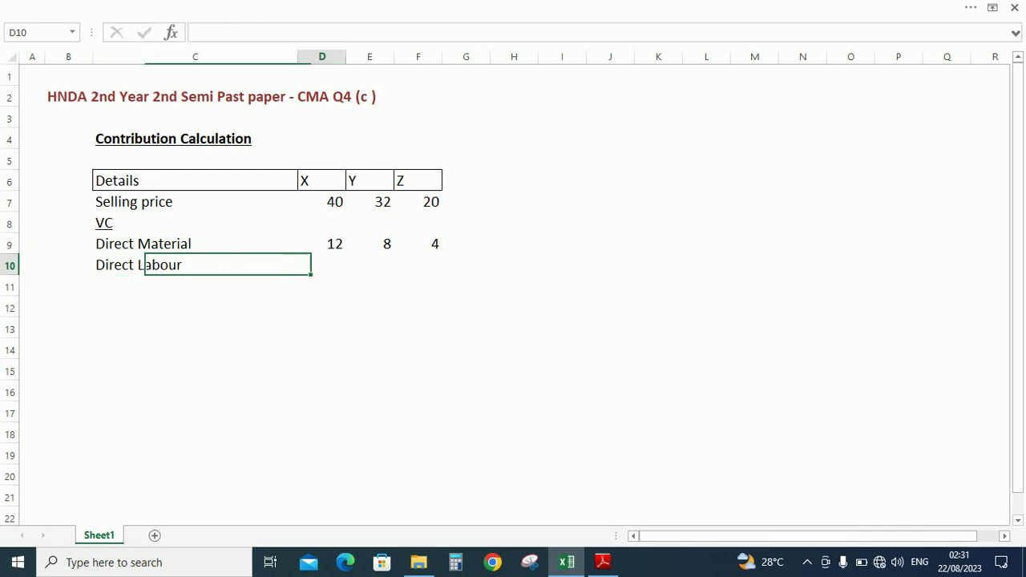
- Fill the Direct Labour row from the exam question with 6 for X, 6 for Y and 3 for Z
key(alt+Tab)
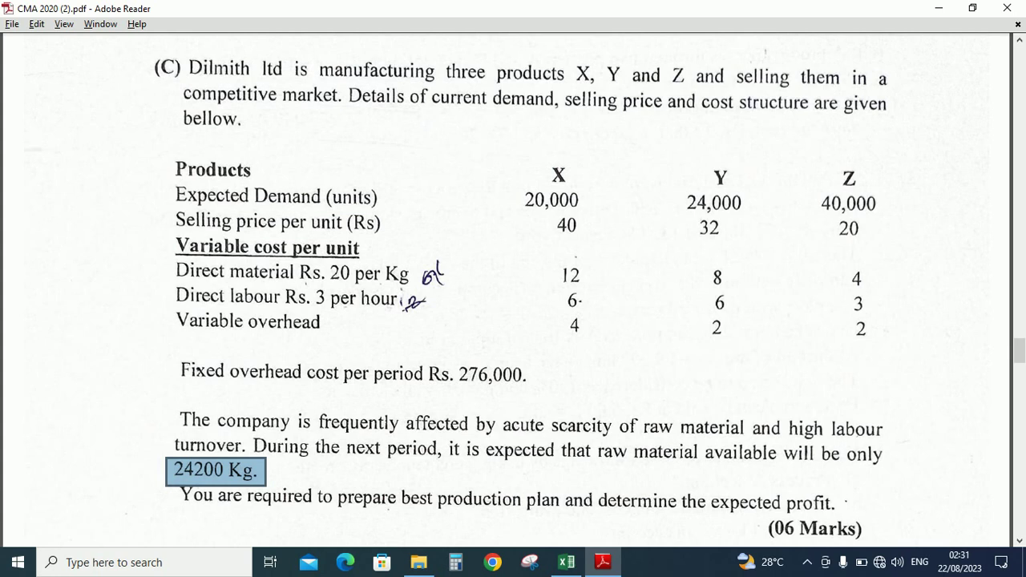
key(alt+Tab)
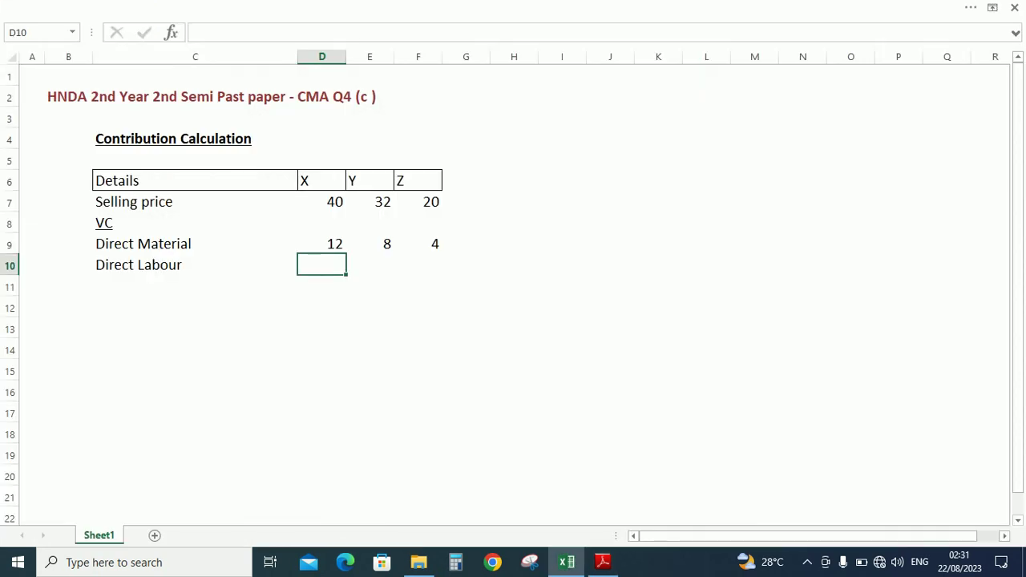
text(6)
key(Right)
text(6)
key(Right)
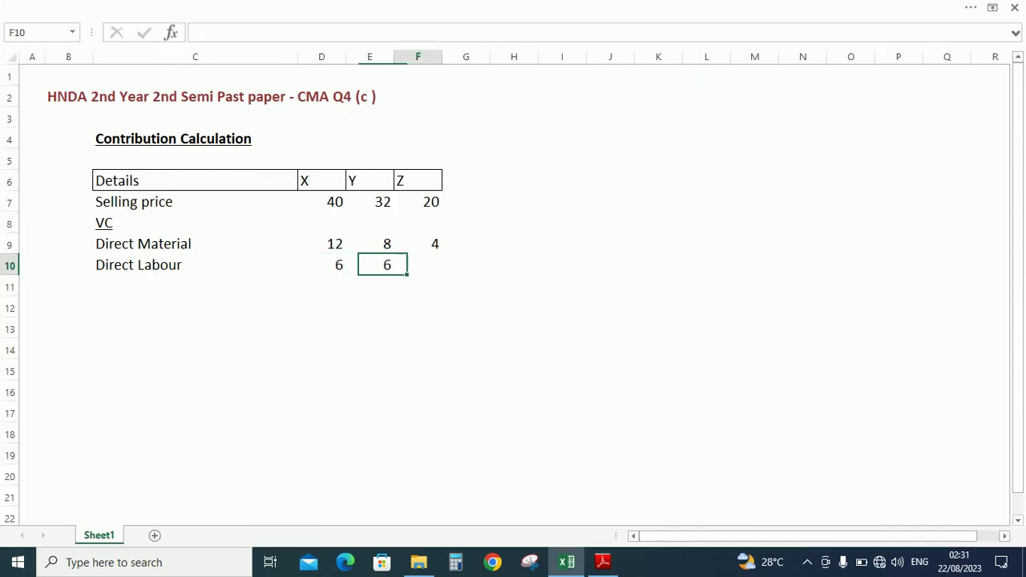
text(3)
key(Return)
- Check the remaining variable cost item in the exam question and label cell C11 "Variable Oh"
key(Left)
key(Left)
key(Left)
key(Left)
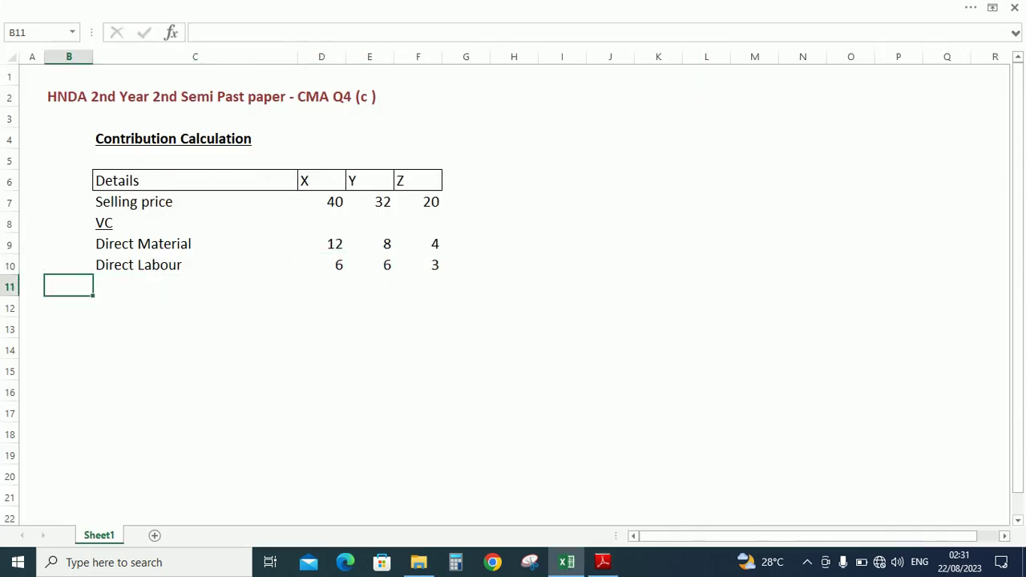
key(Right)
key(alt+Tab)
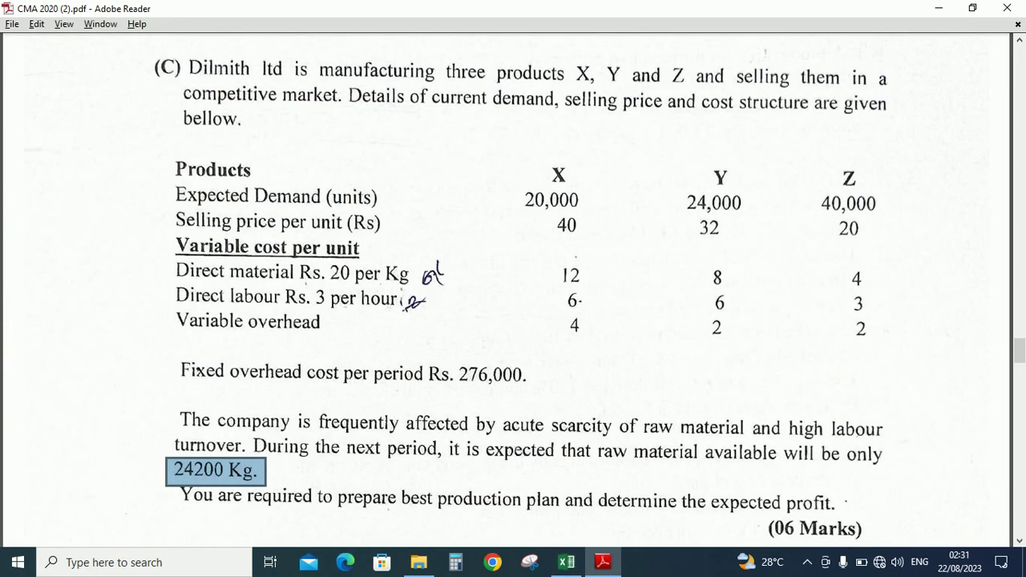
key(alt+Tab)
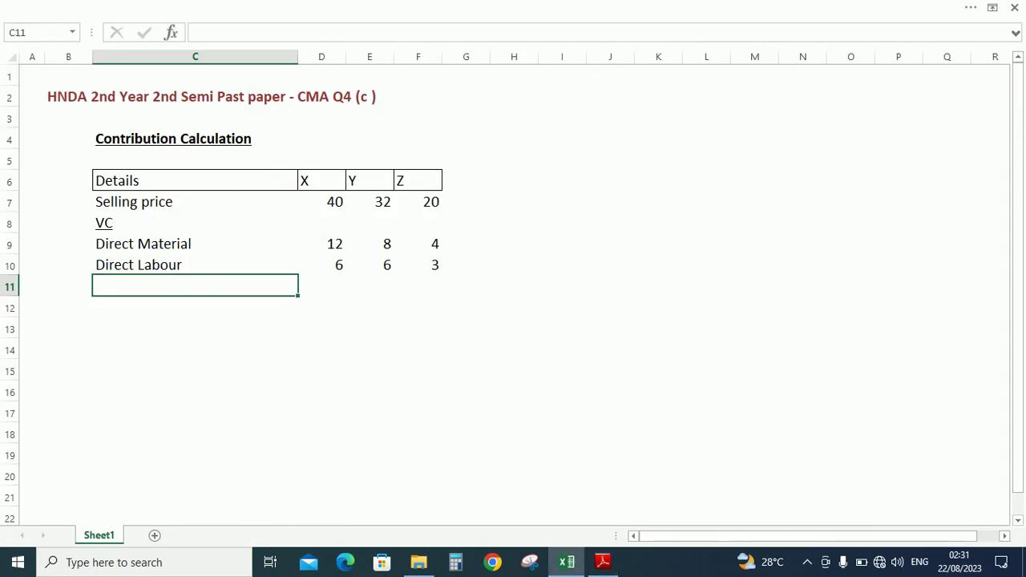
text(Variable Oh)
key(Tab)
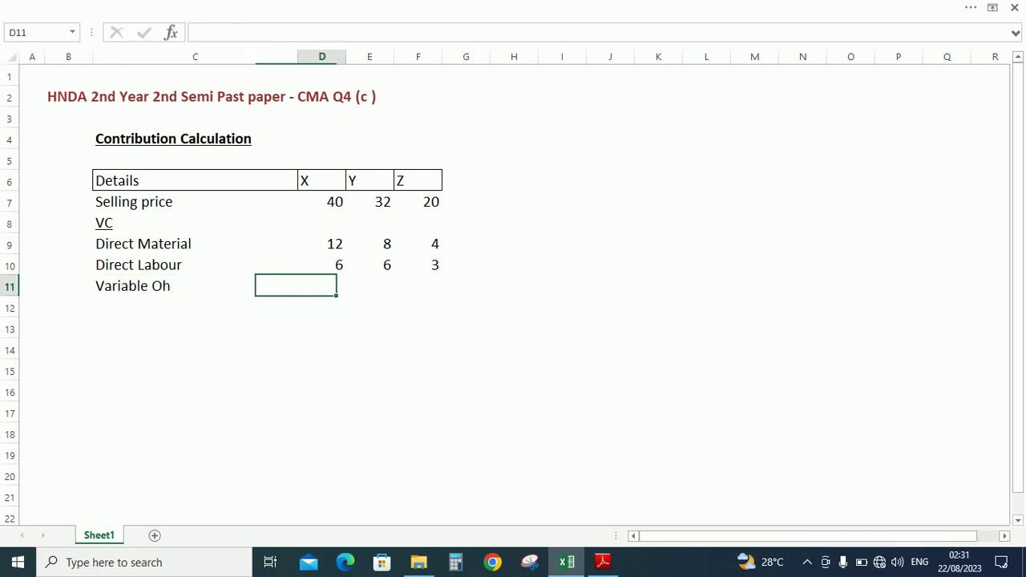
- Fill the Variable Oh row from the exam question with 4 for X, 2 for Y and 2 for Z
key(alt+Tab)
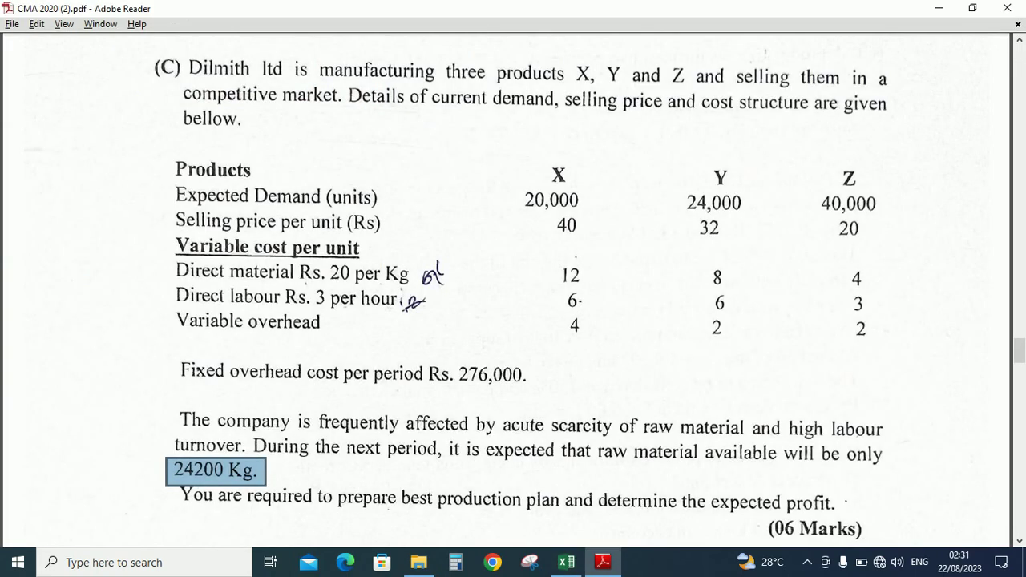
key(alt+Tab)
text(4)
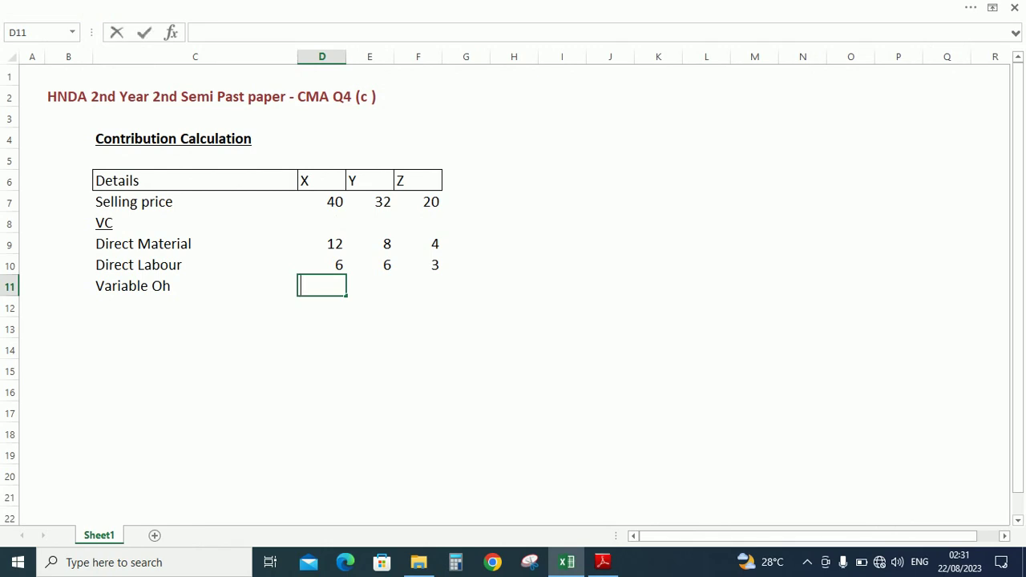
key(Tab)
text(4)
key(BackSpace)
text(2)
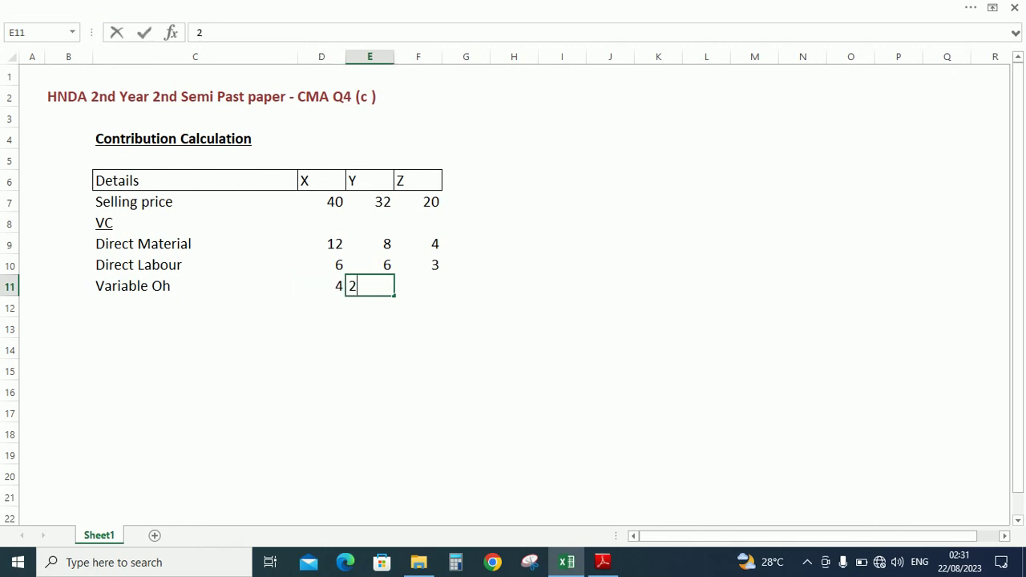
key(Tab)
text(2)
key(Tab)
- Calculate product X's contribution in D12 with the formula =D7-D9-D10-D11
key(Down)
key(Left)
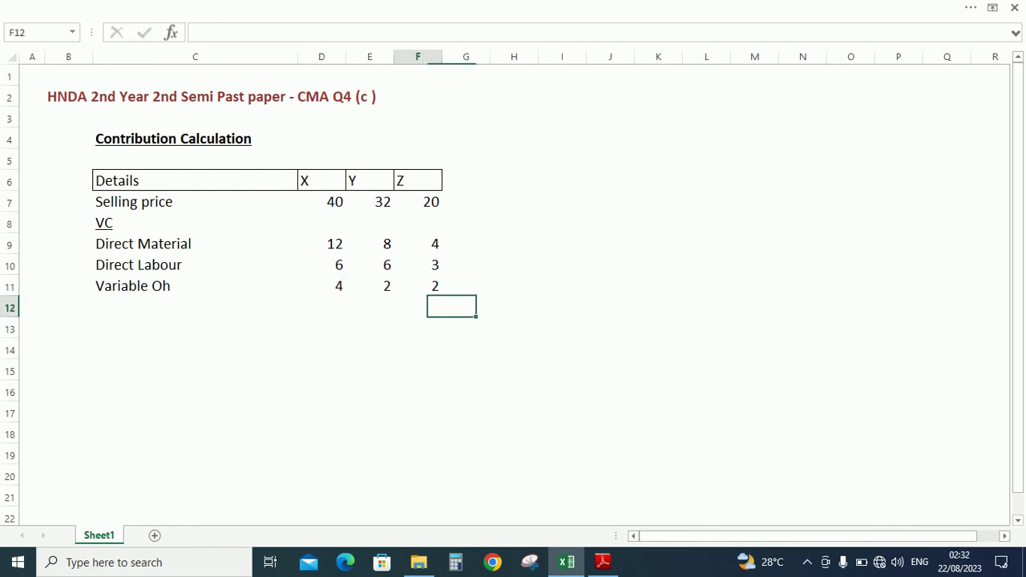
key(Left)
key(Left)
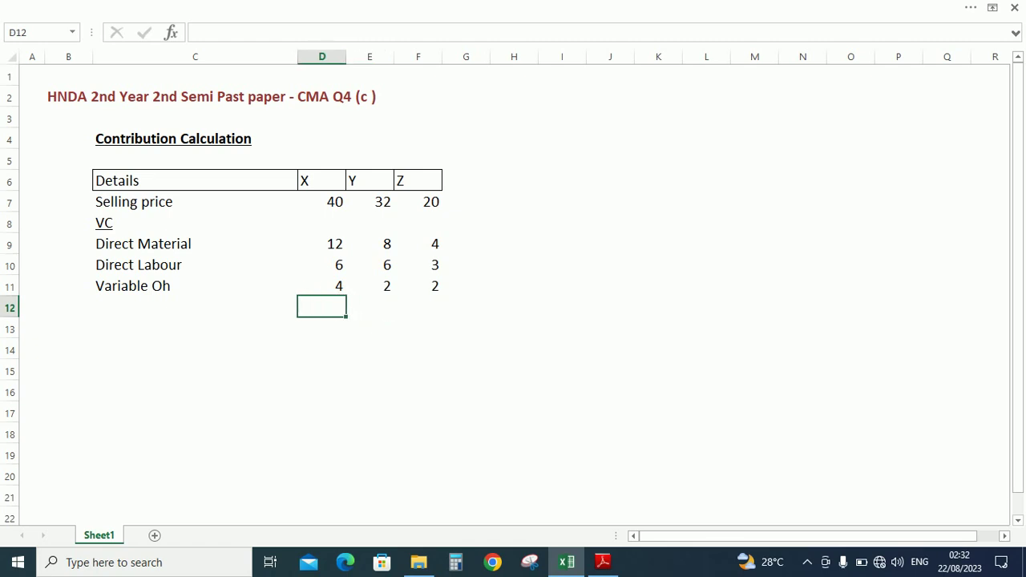
text(=)
key(Up)
key(Up)
key(Up)
key(Up)
key(Up)
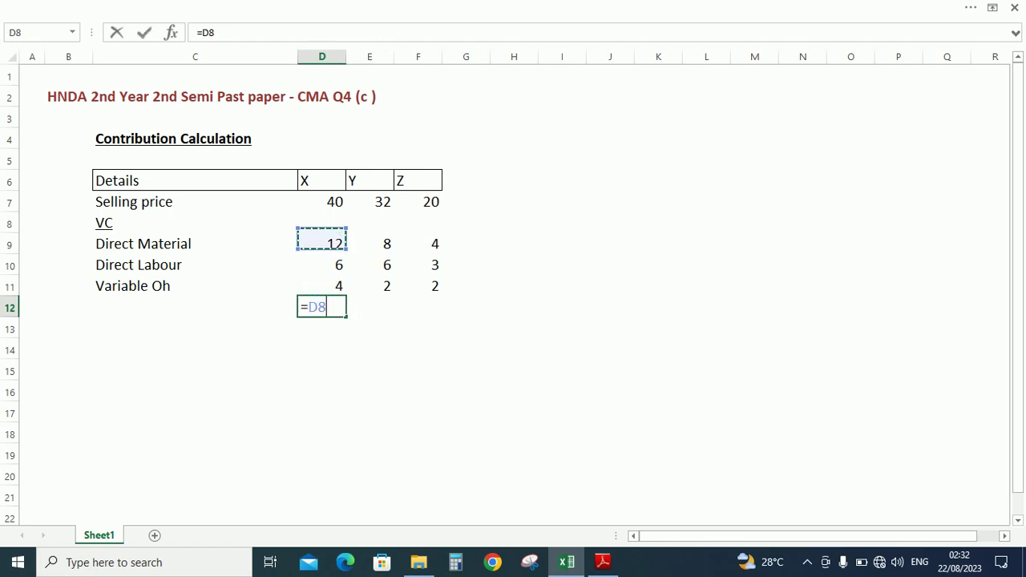
text(-)
key(Up)
key(Up)
key(Up)
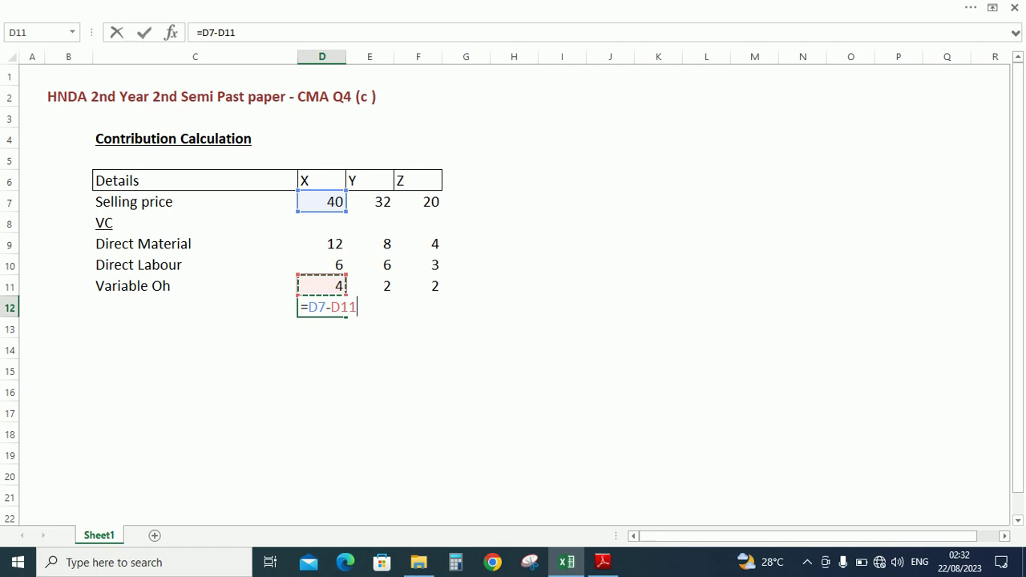
text(-)
key(Up)
key(Up)
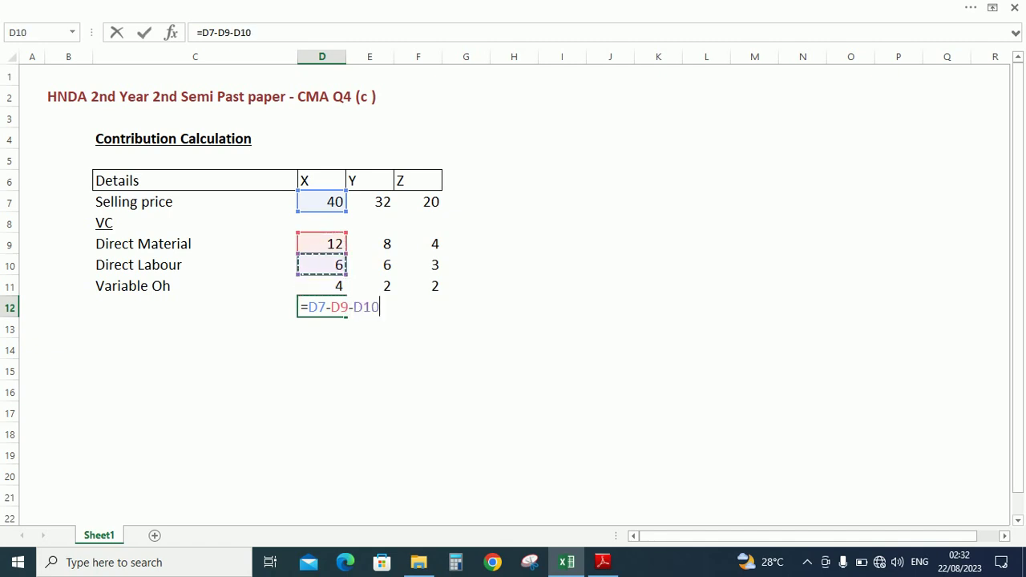
text(-)
key(Up)
key(Up)
key(Down)
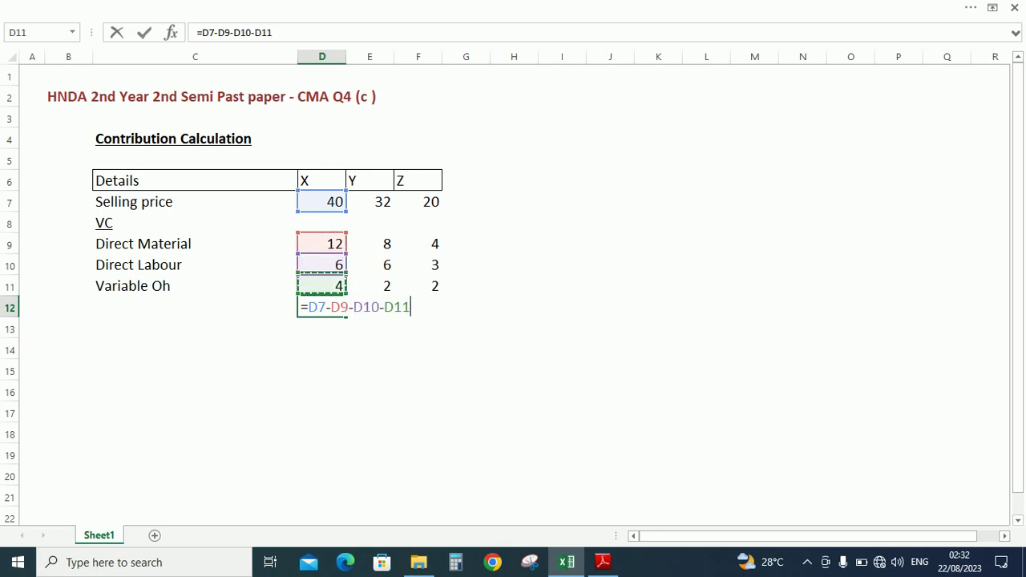
key(Return)
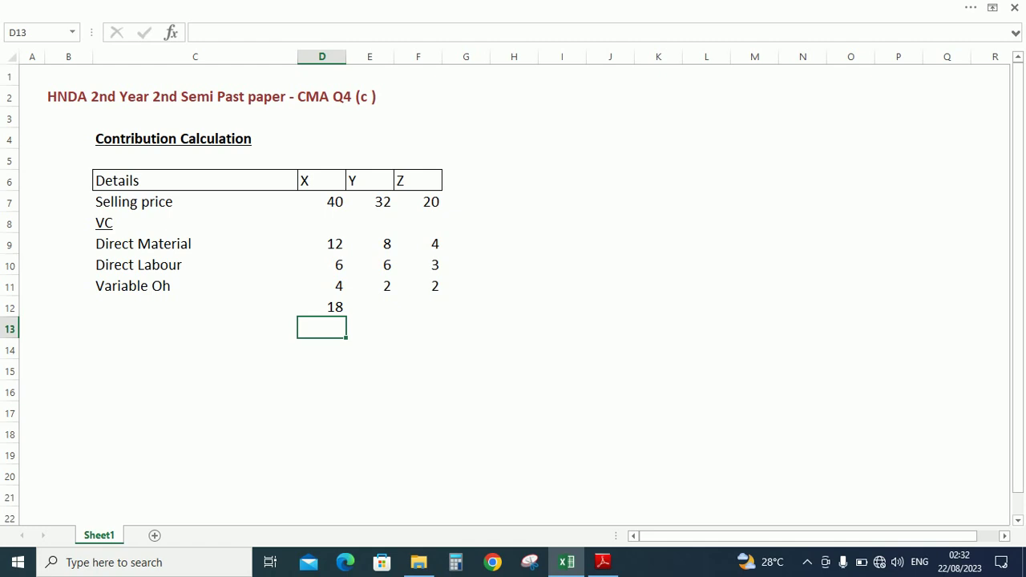
- Copy the contribution formula from D12 across to E12:F12 and add a top border to D12:F12
click(321, 307)
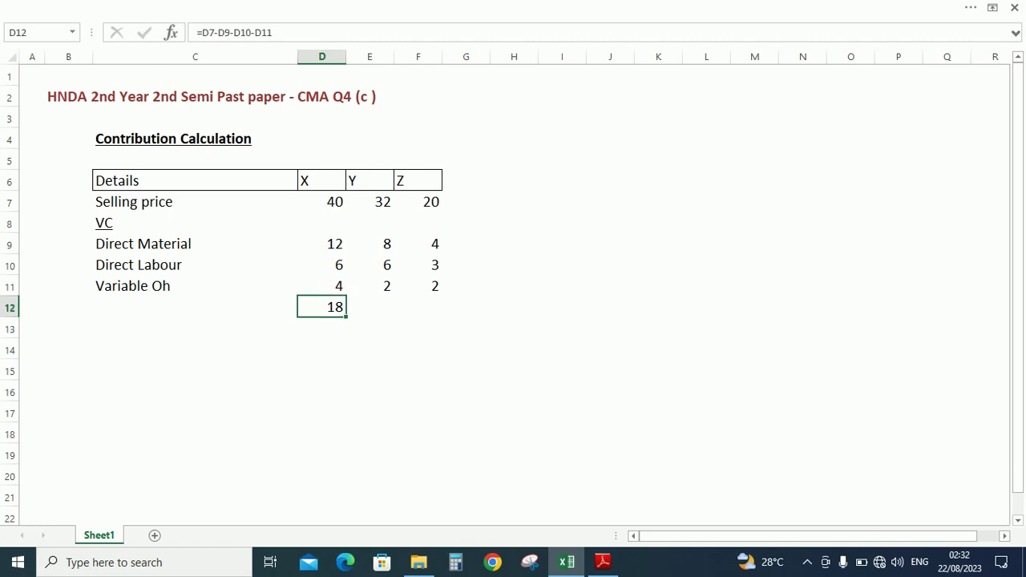
drag(321, 306, 436, 314)
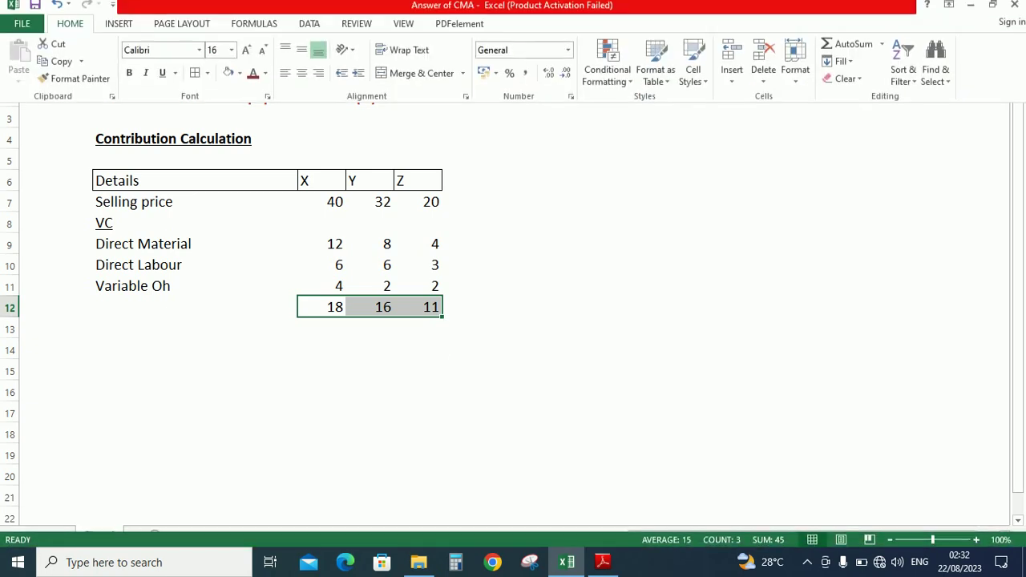
click(207, 80)
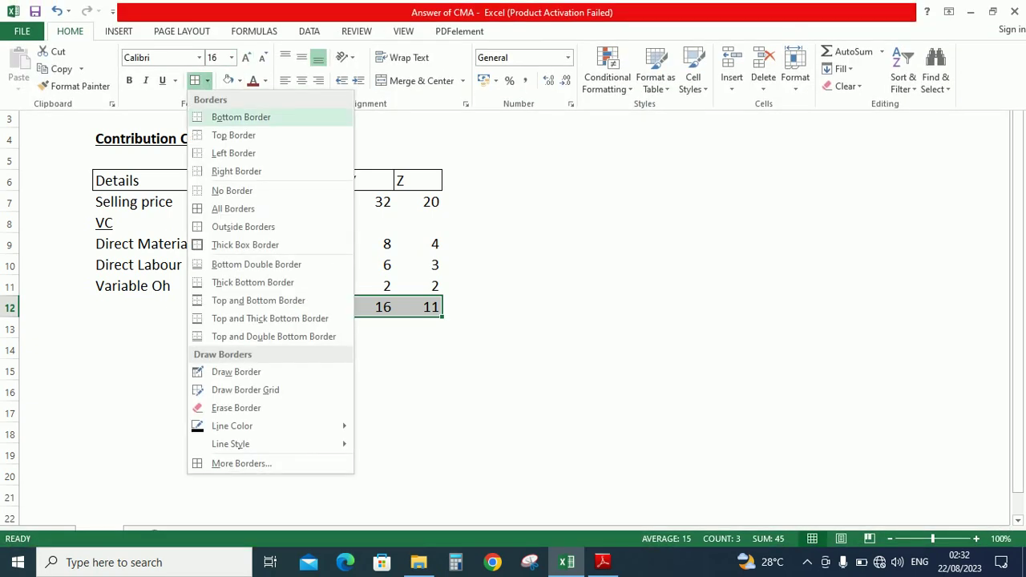
click(233, 134)
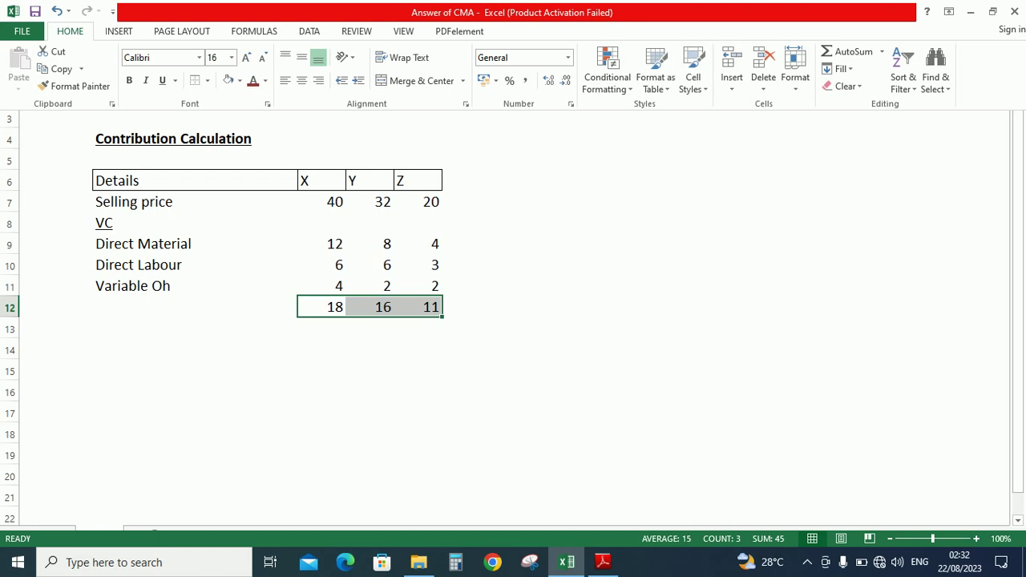
- Label cell C12 "Contribution per unit"
click(195, 307)
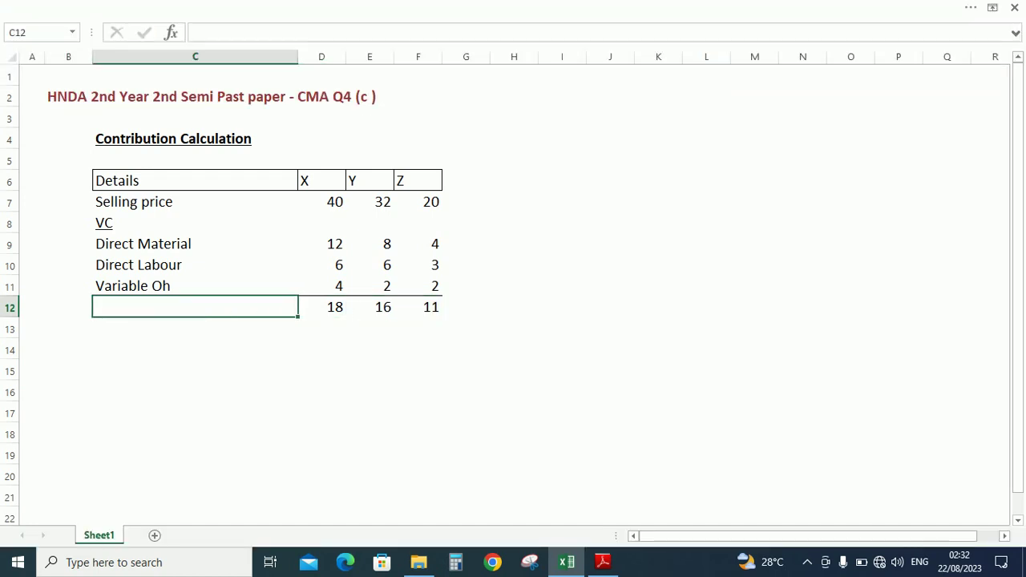
text(Contrib)
text(u)
key(BackSpace)
text(i)
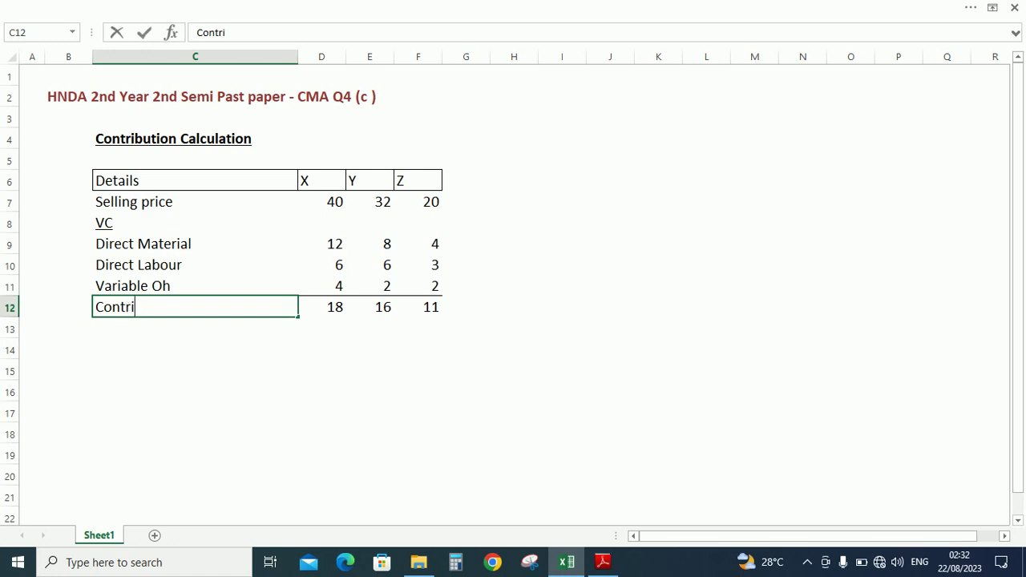
text(bution per unit)
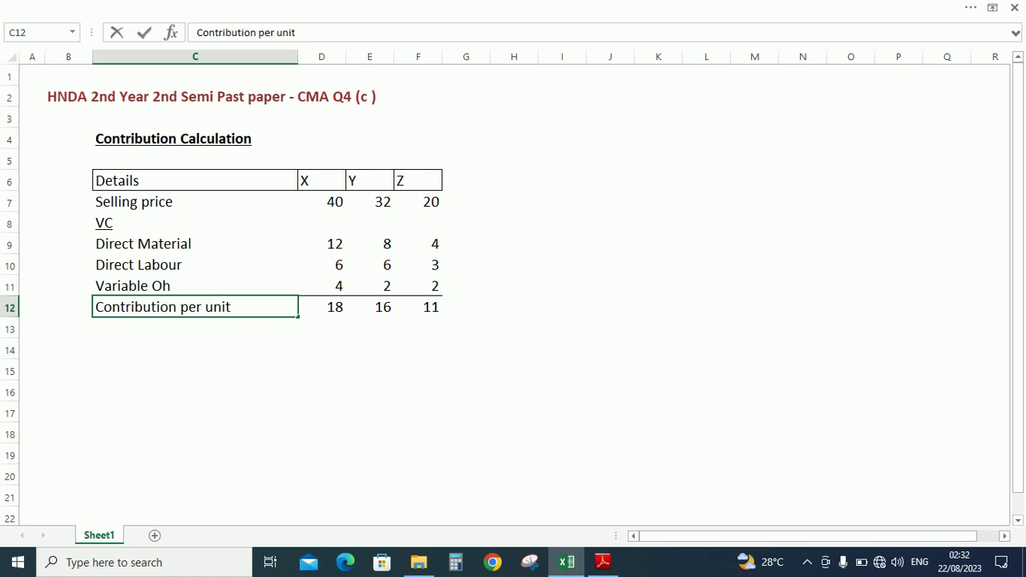
key(Return)
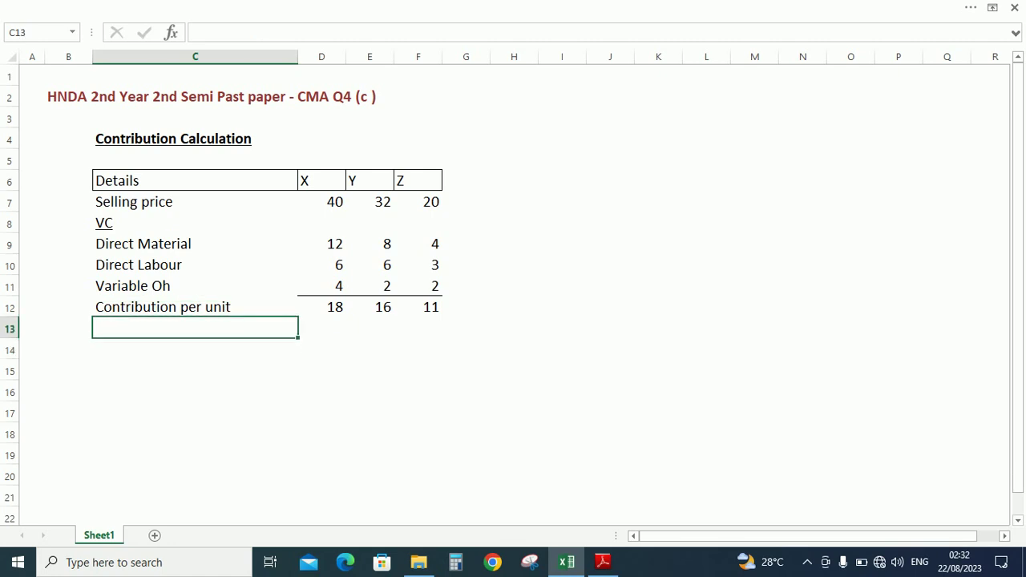
- Check the raw material limitation in the exam question and label cell C13 "Required Material"
key(alt+Tab)
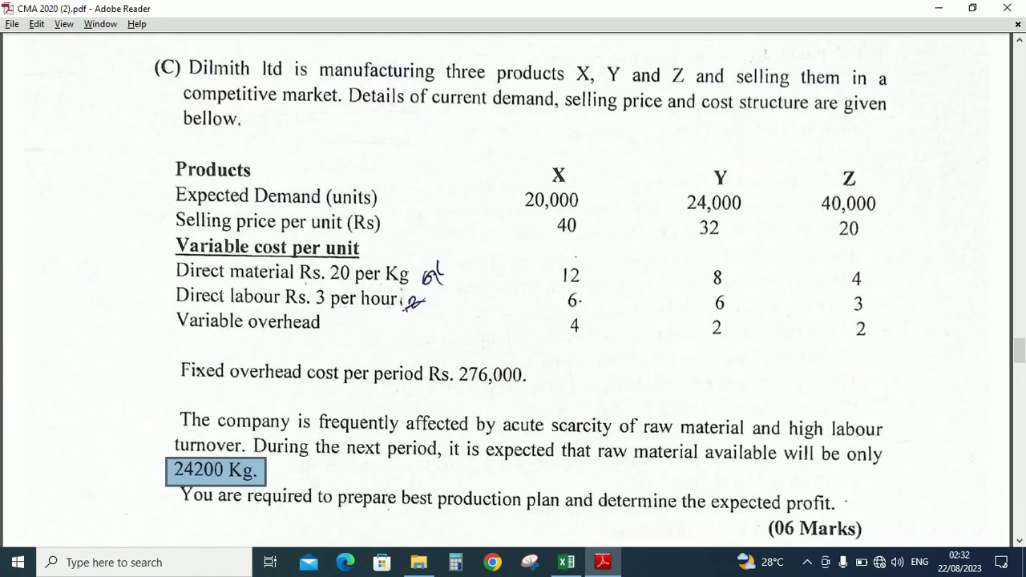
key(alt+Tab)
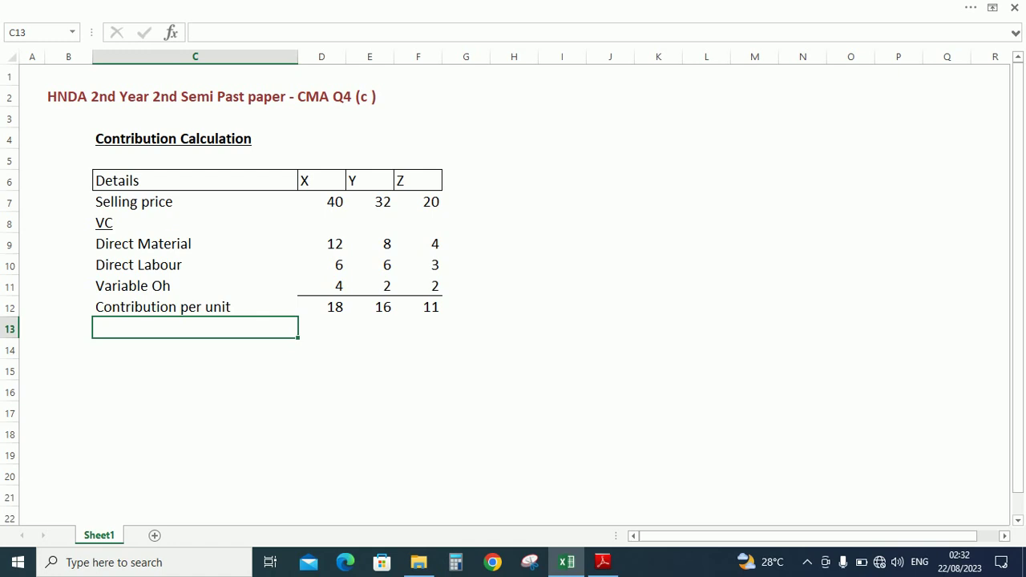
key(Down)
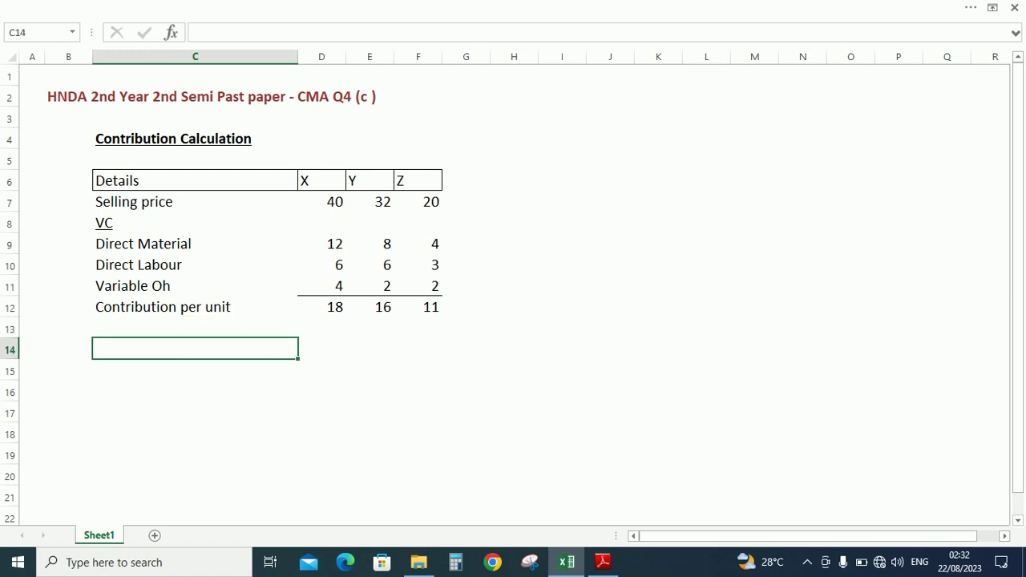
key(Up)
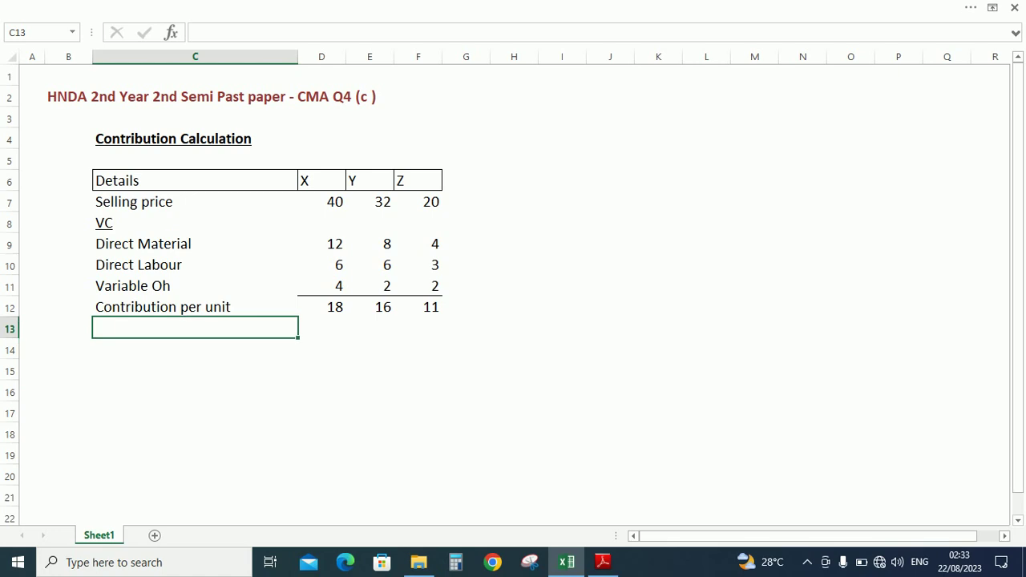
text(Requ)
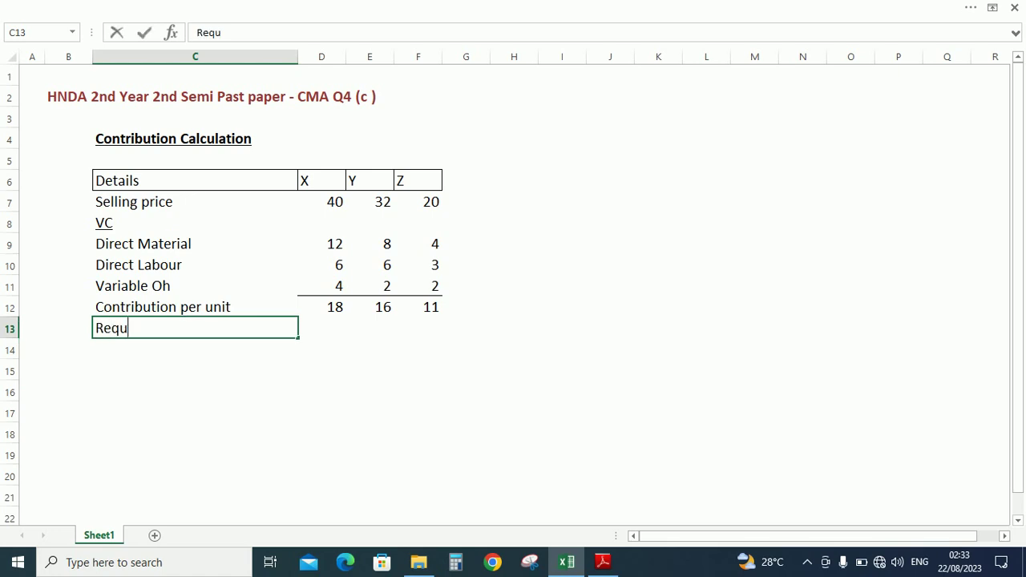
text(ired Mate)
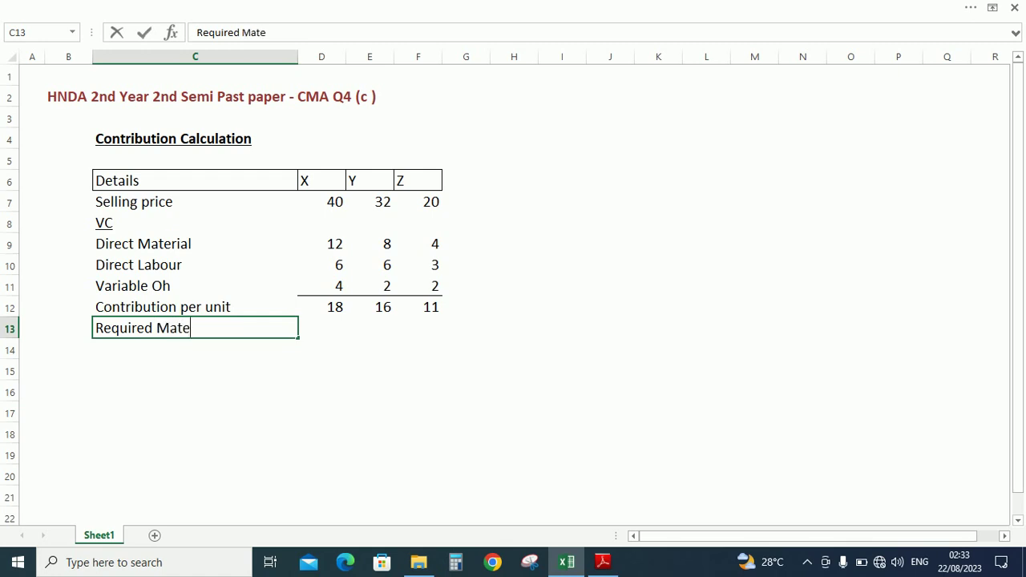
text(rial)
key(Tab)
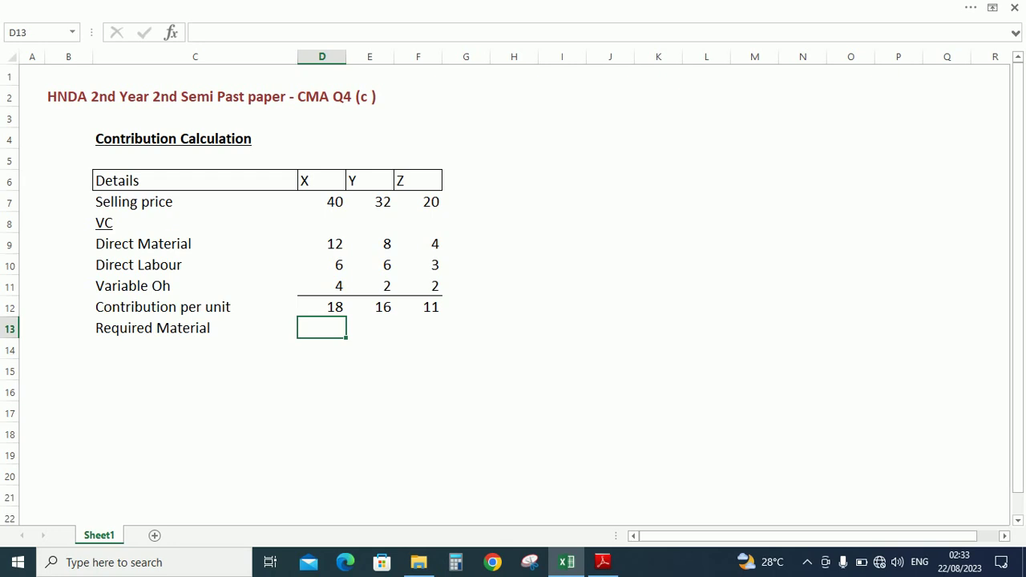
- Look up the material price per kg in the exam question and enter =12/20 as X's required material in D13
key(alt+Tab)
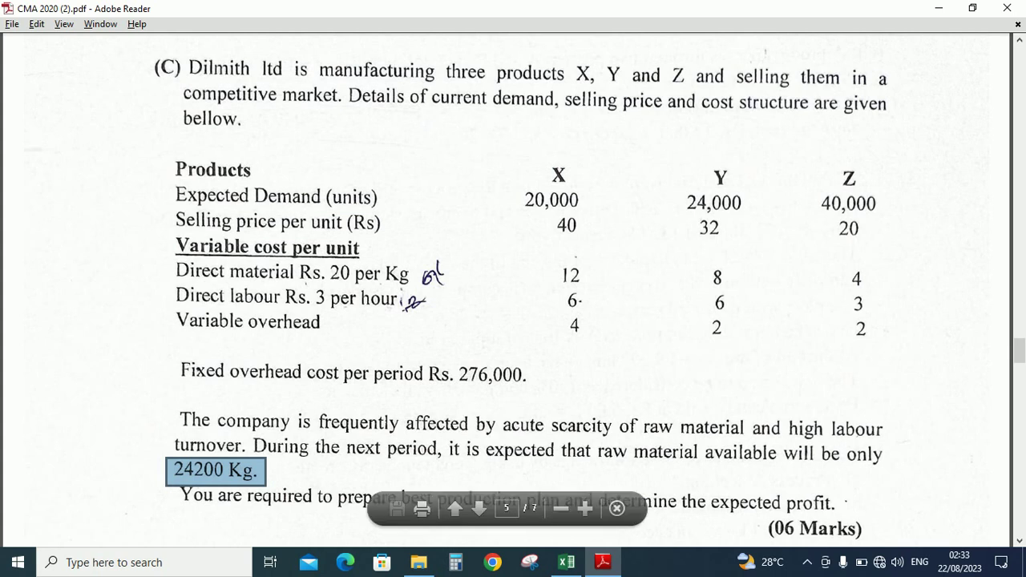
key(alt+Tab)
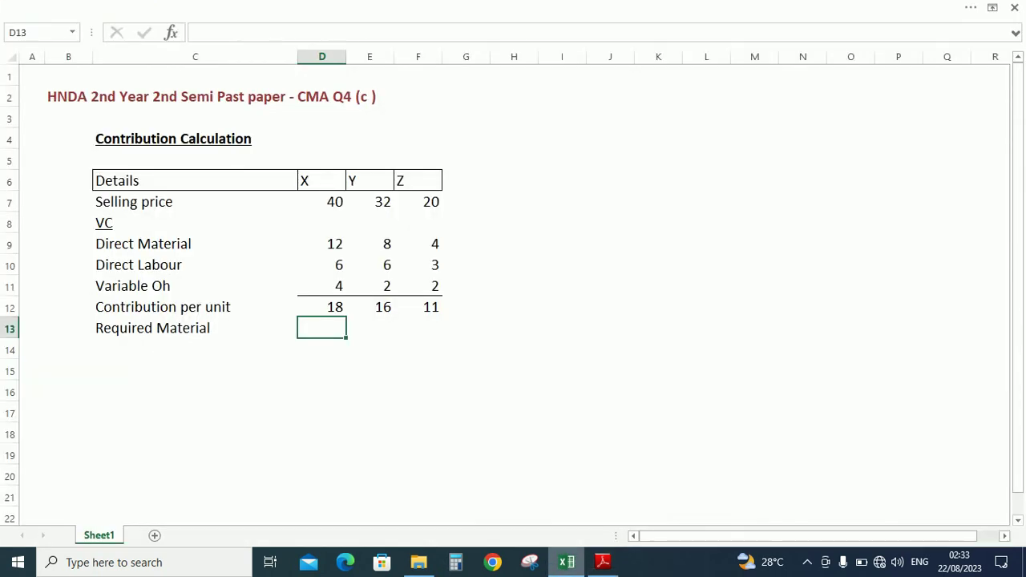
text(=12/20)
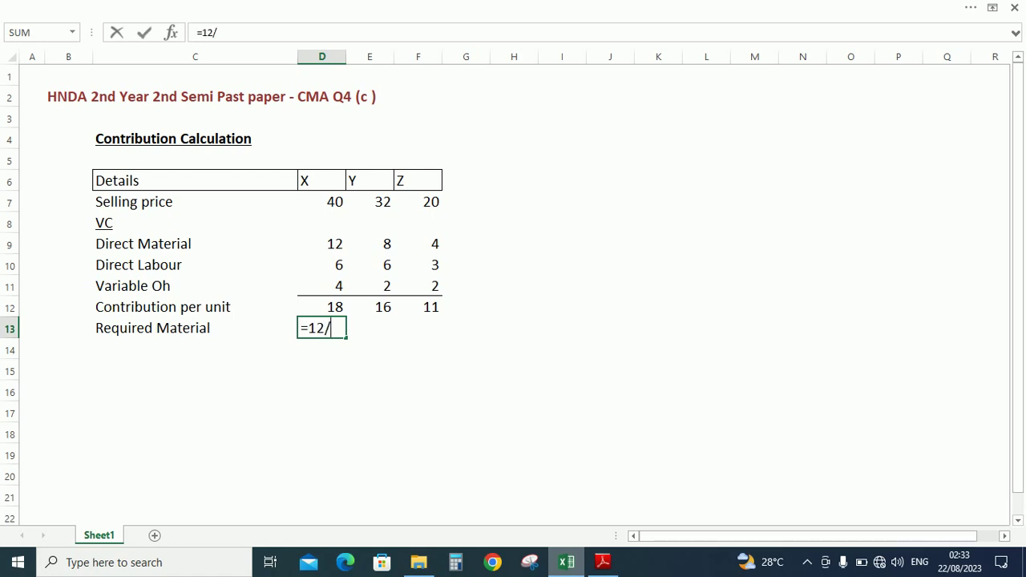
click(195, 348)
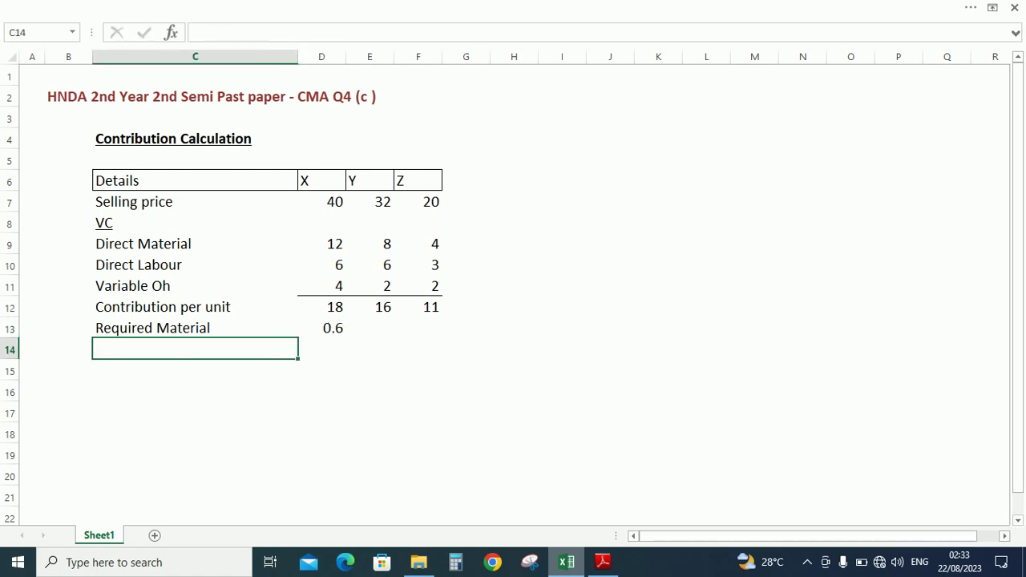
- Enter =8/20 as Y's required material in E13 and =4/20 as Z's required material in F13
click(321, 327)
click(370, 327)
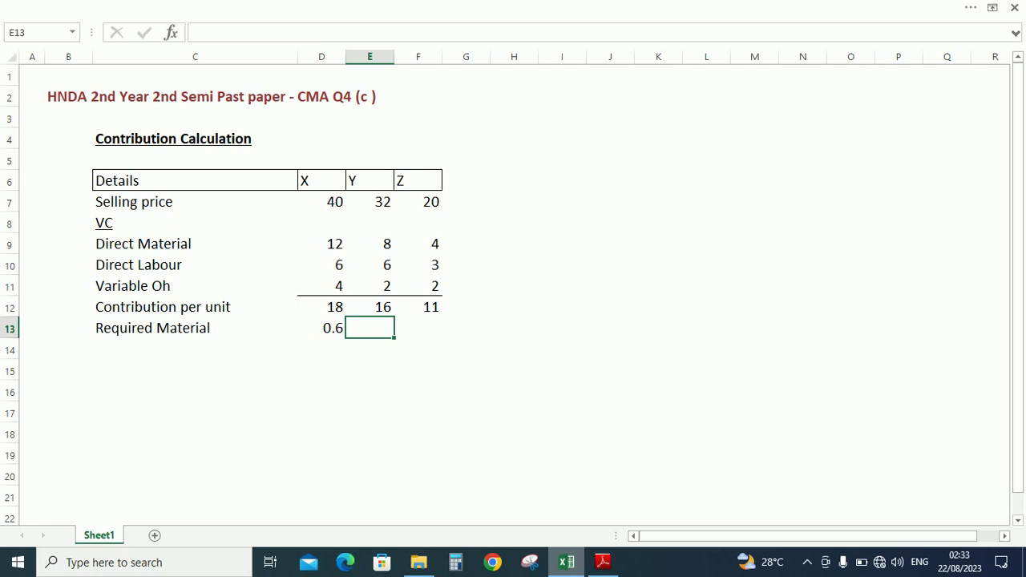
text(=8/)
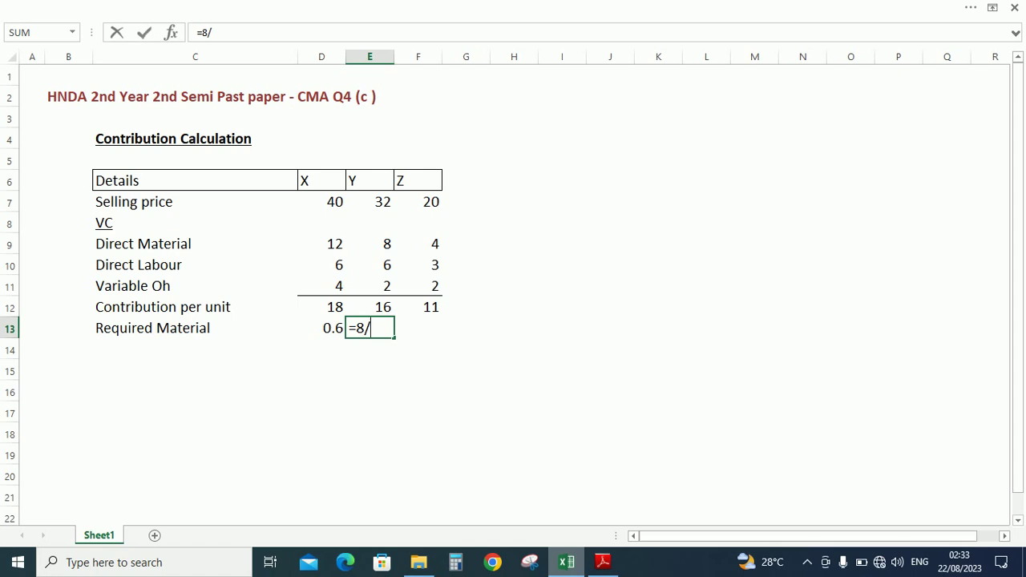
text(20)
key(Return)
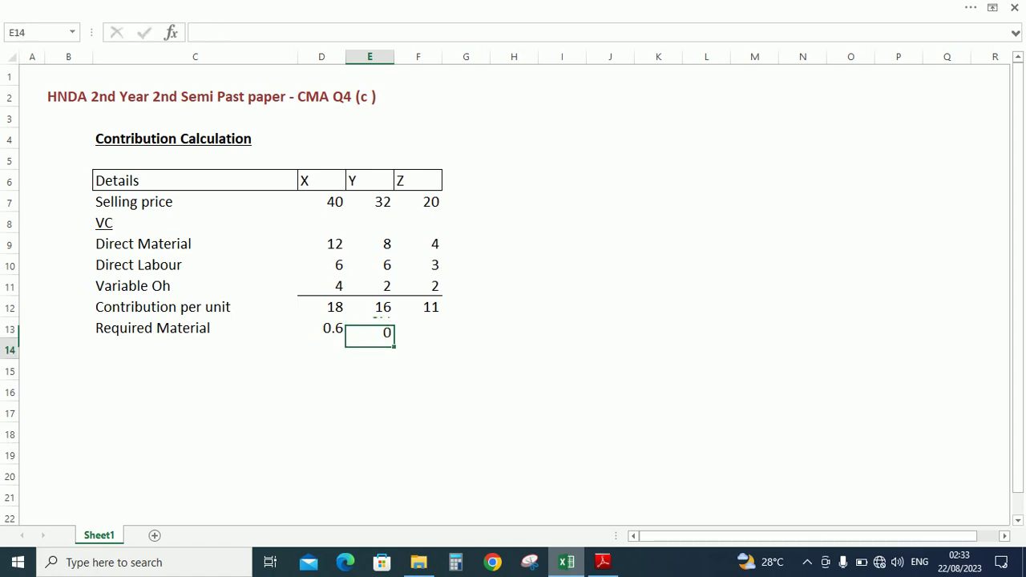
click(370, 328)
click(417, 328)
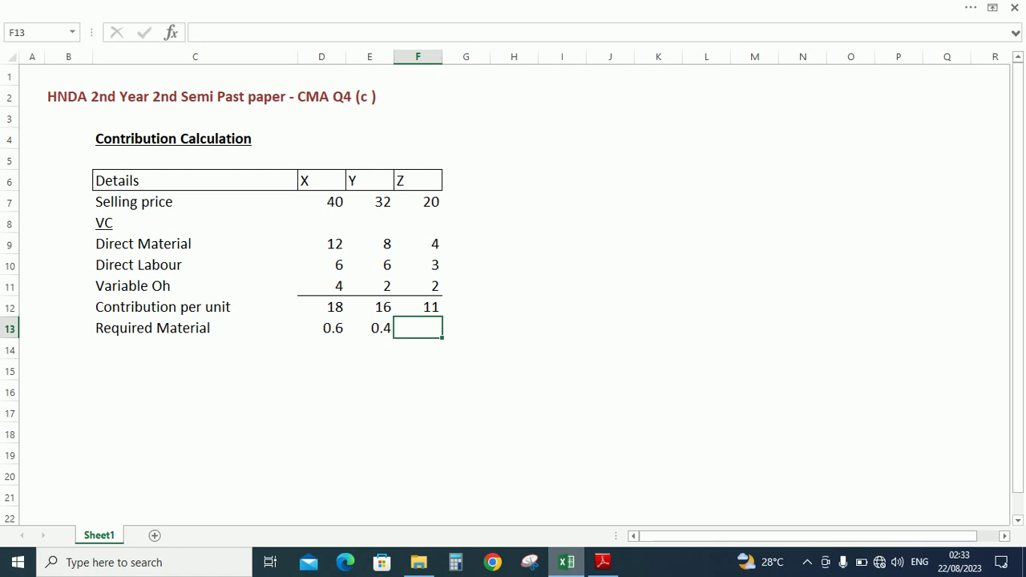
text(=4/20)
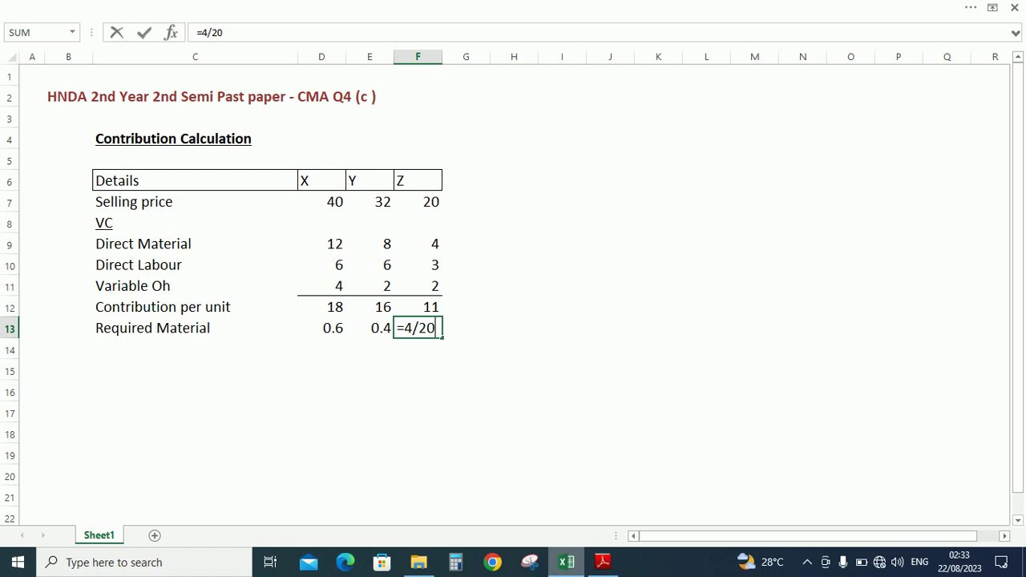
key(Return)
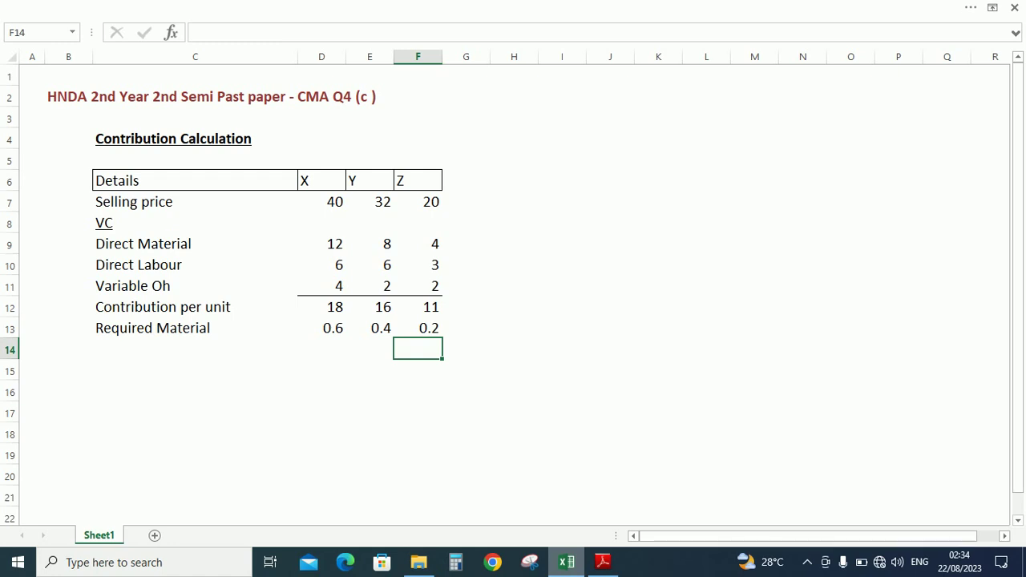
- Label cell C14 "Contribution for Required M"
key(Left)
key(Left)
key(Left)
key(Left)
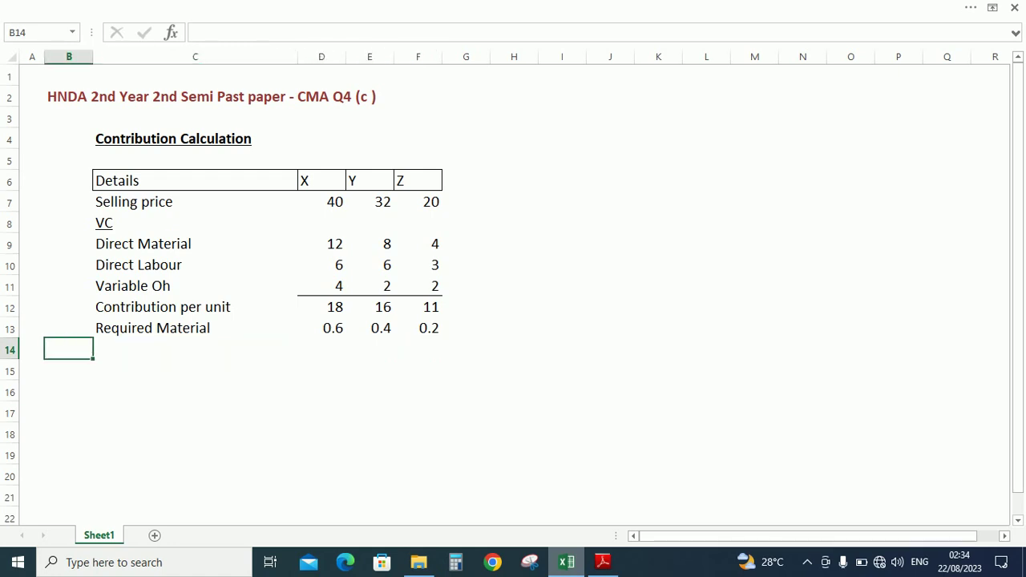
click(195, 348)
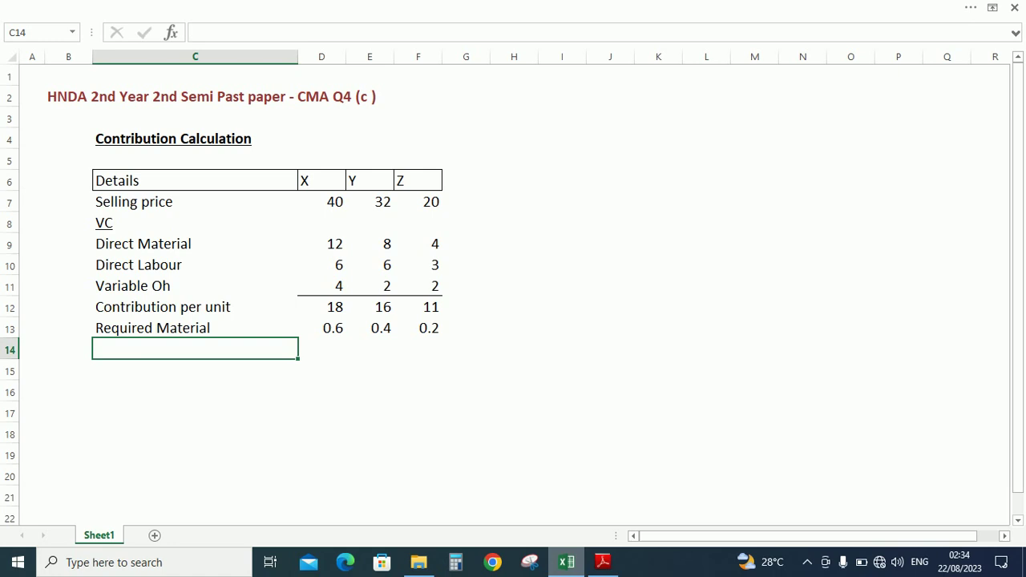
text(Contru)
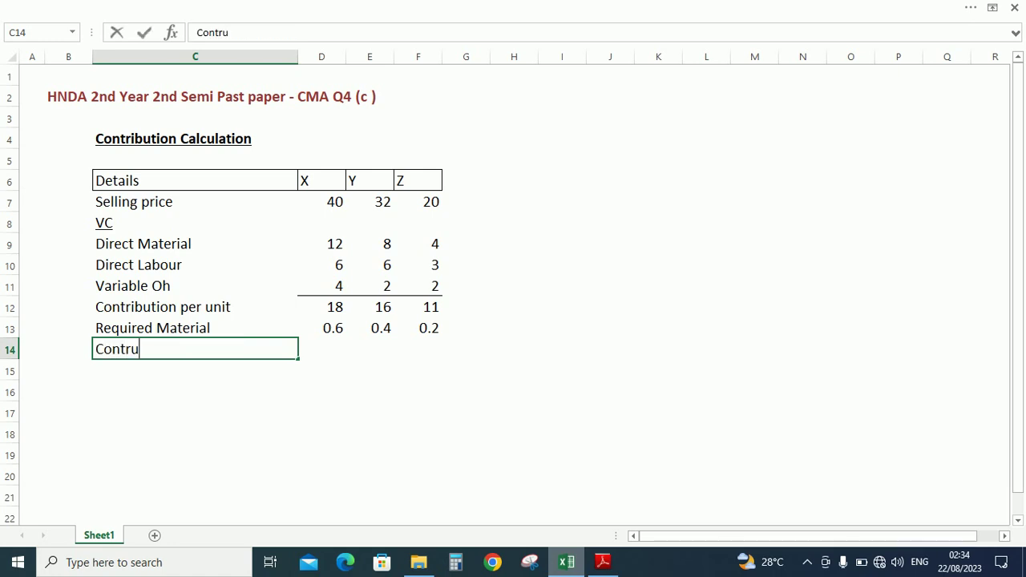
key(BackSpace)
text(ibution )
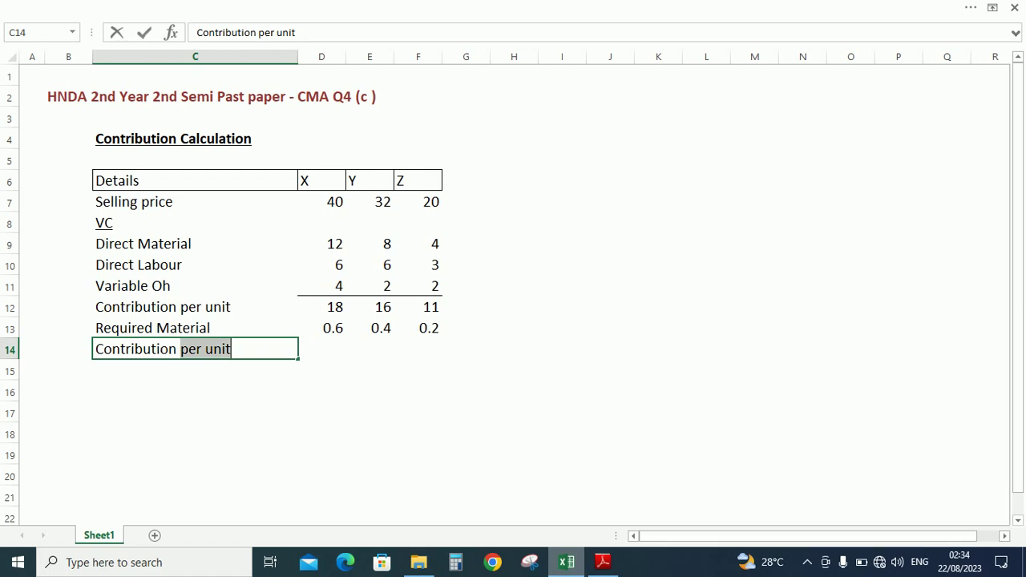
text(p)
key(BackSpace)
key(BackSpace)
text(for )
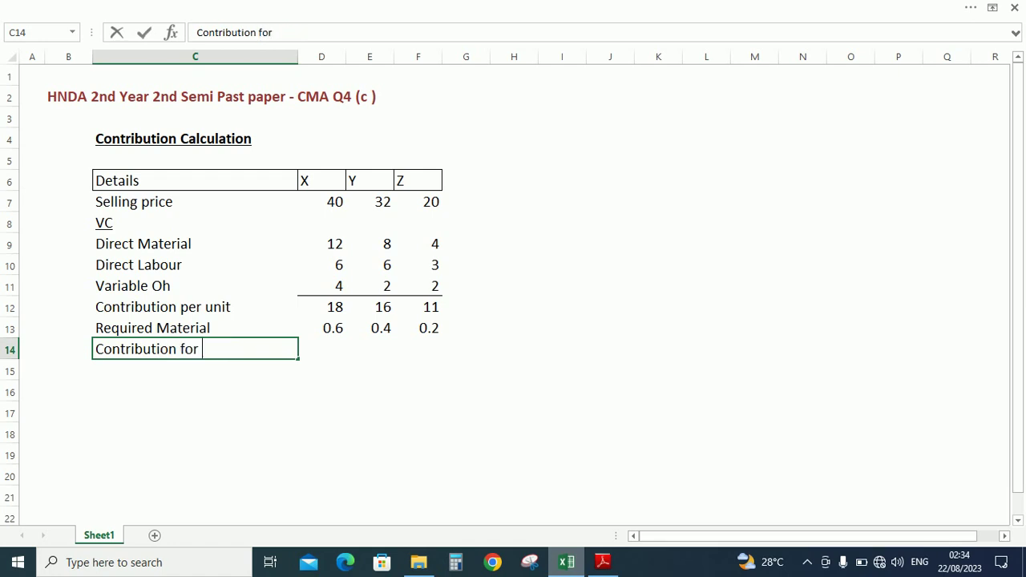
text(RH)
key(BackSpace)
text(q)
key(BackSpace)
text(equired )
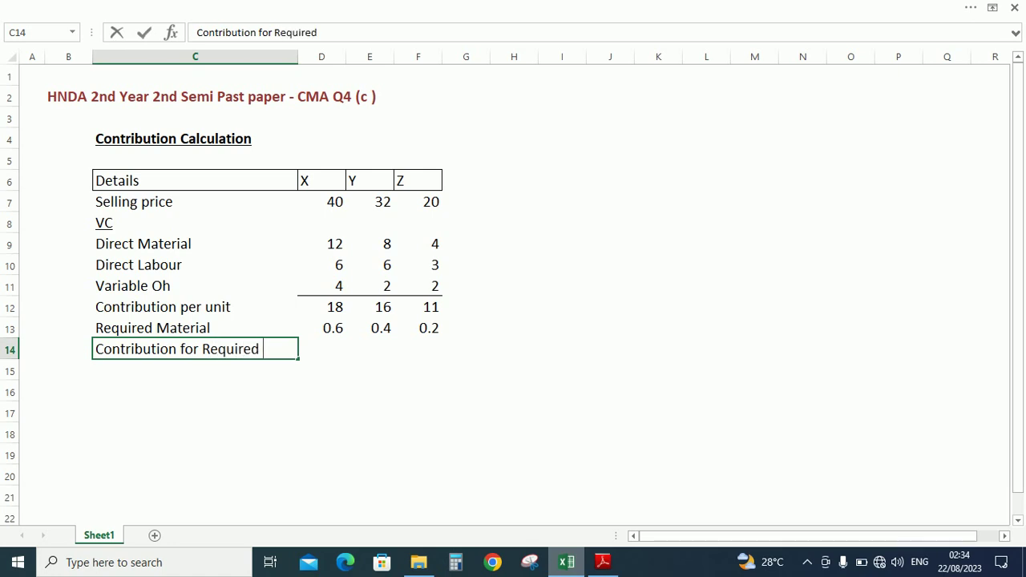
text(M)
- Calculate the contribution for required material with =18/0.6 for X in D14 and =16/0.4 for Y in E14
click(321, 349)
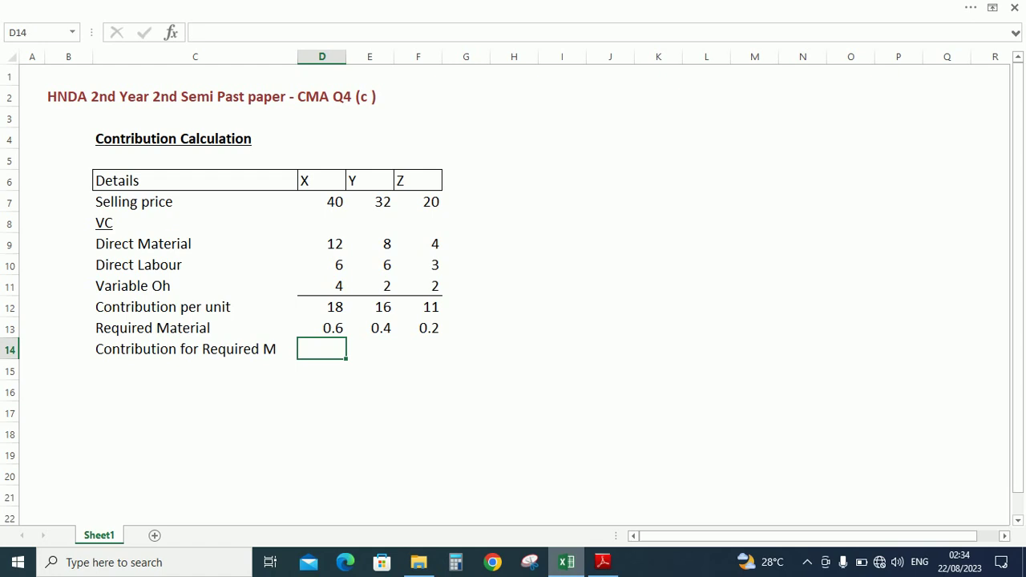
text(=18/0.6)
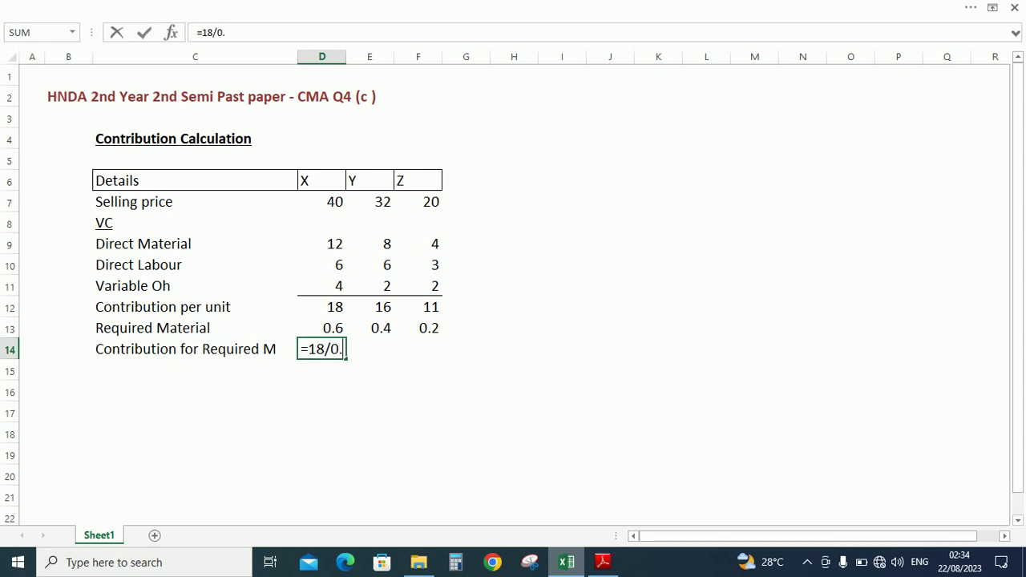
click(195, 370)
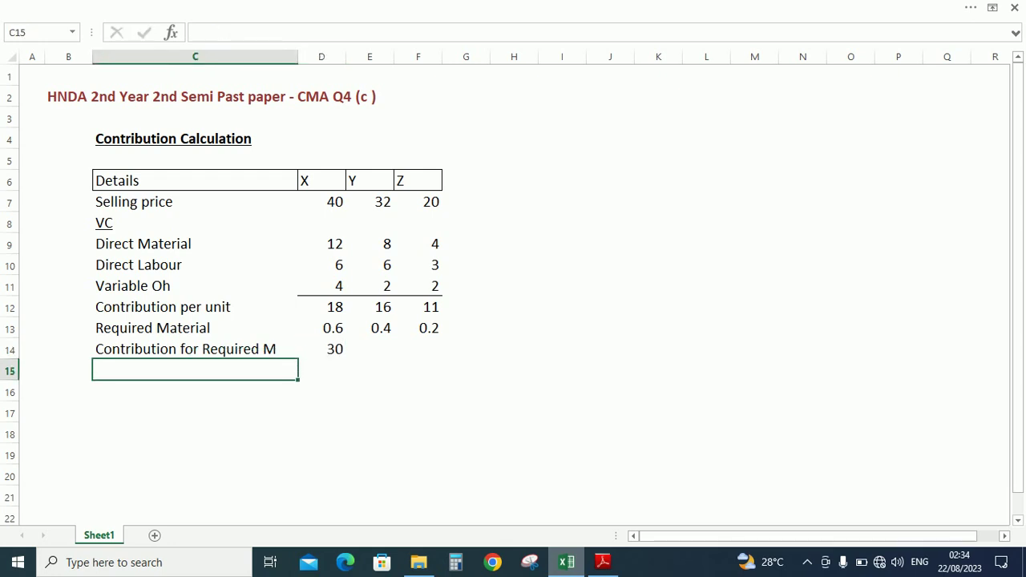
click(321, 349)
click(369, 349)
text(=)
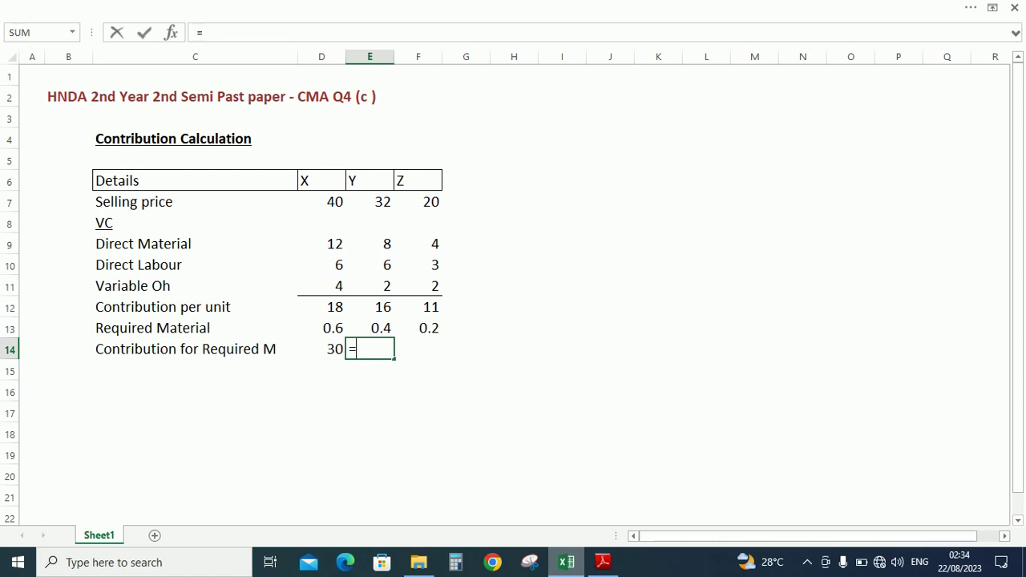
text(16/0.4)
key(Return)
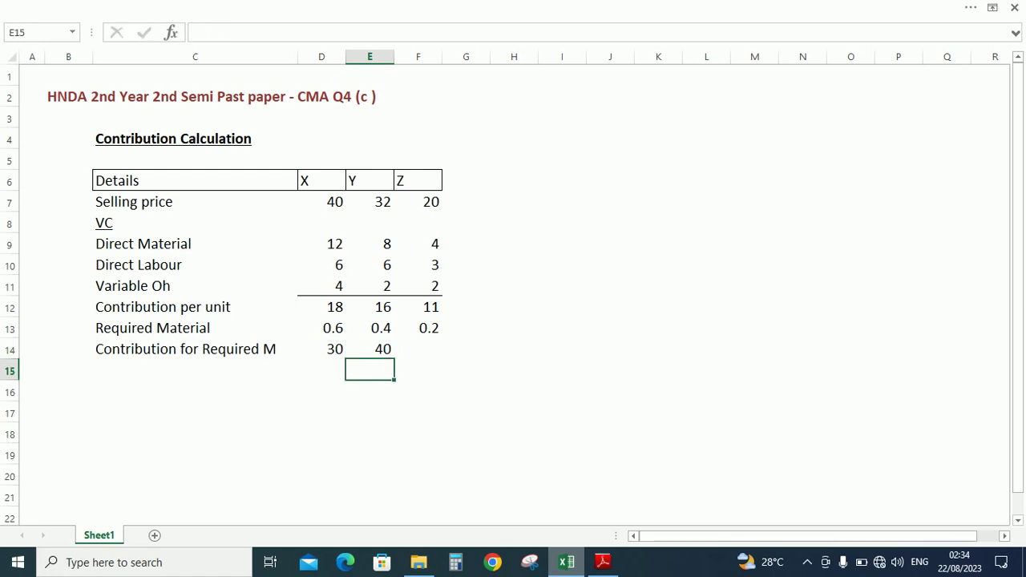
- Enter =11/0.2 as Z's contribution for required material in F14
click(369, 349)
click(418, 348)
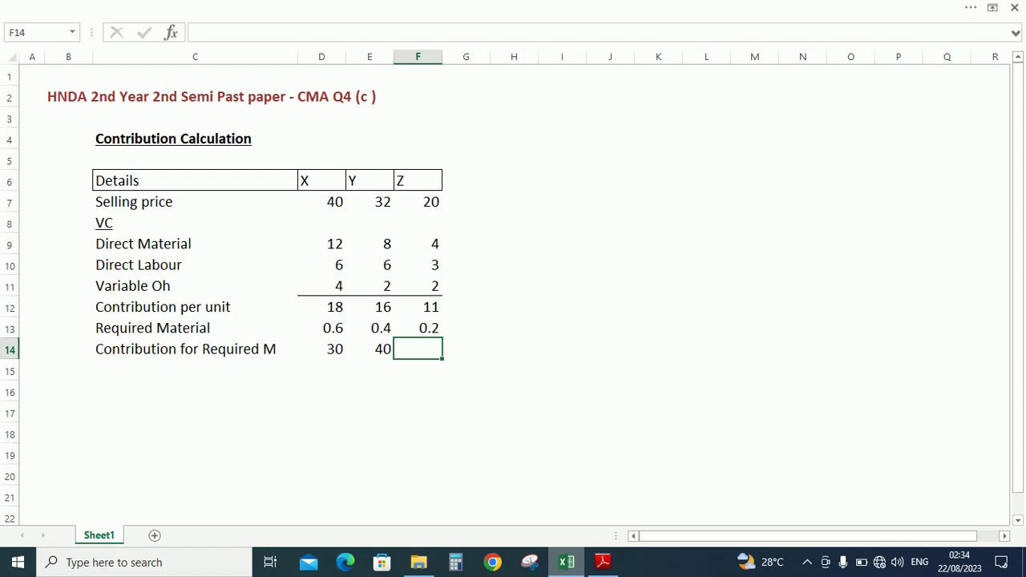
text(=11/0.)
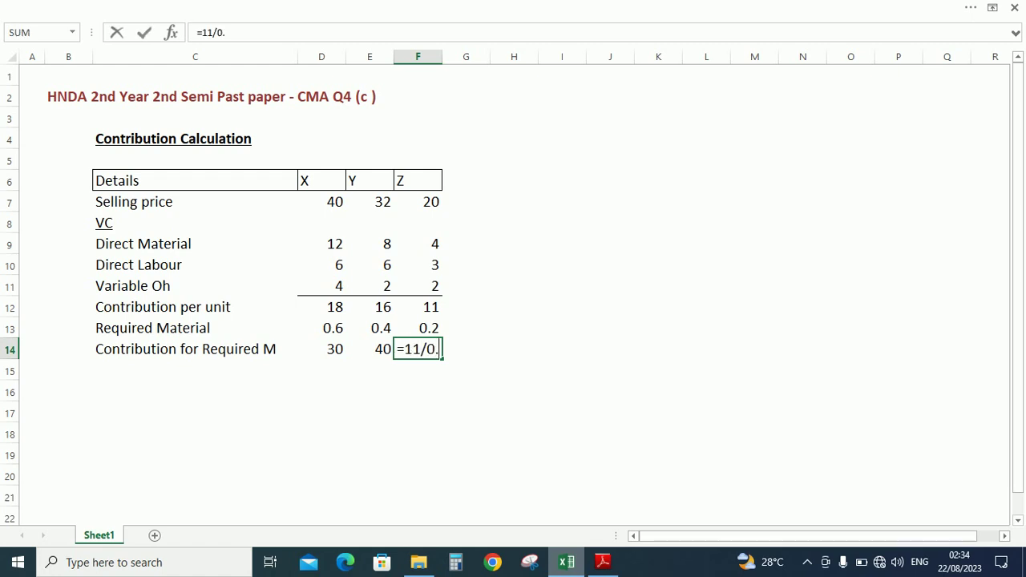
text(2)
key(Return)
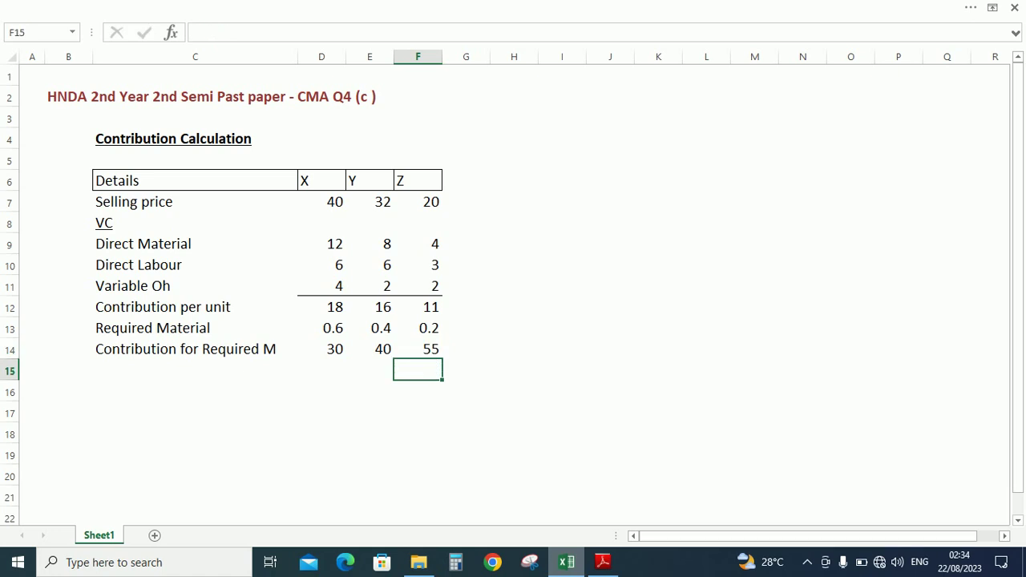
- Rank the products in row 16 by entering 1 for Z, 2 for Y and 3 for X
key(Down)
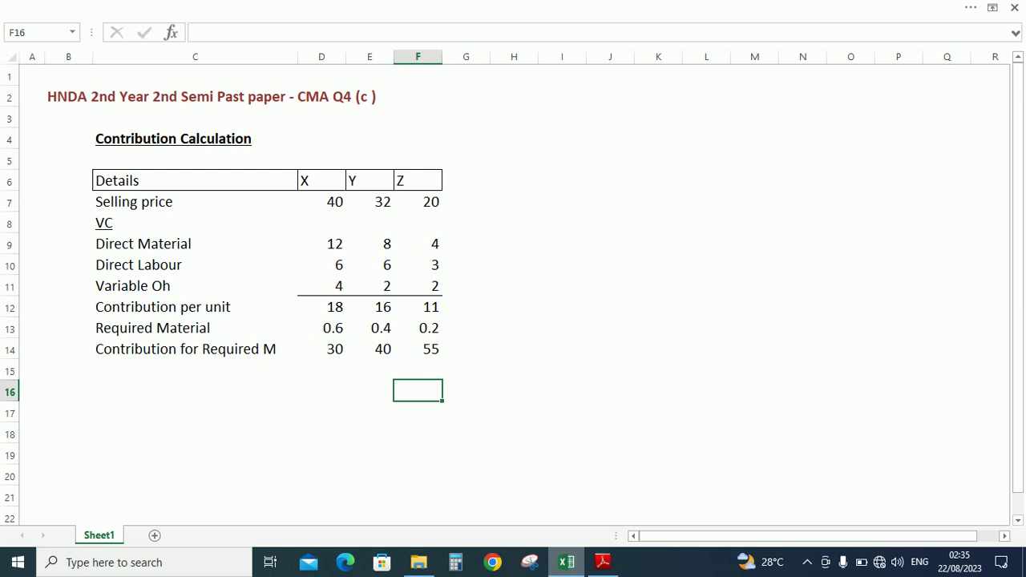
text(1)
click(369, 390)
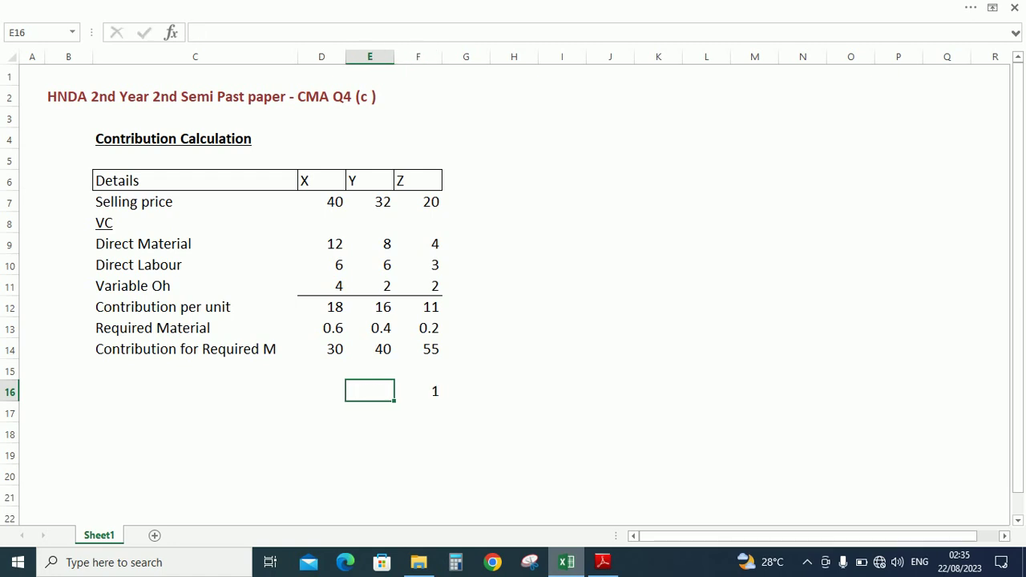
text(2)
click(321, 390)
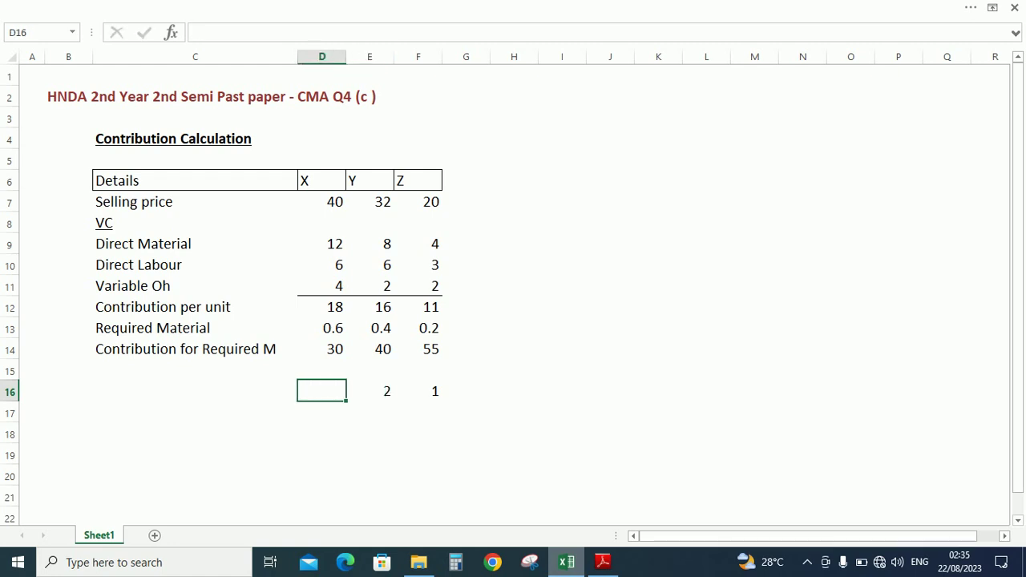
text(3)
click(369, 390)
click(418, 391)
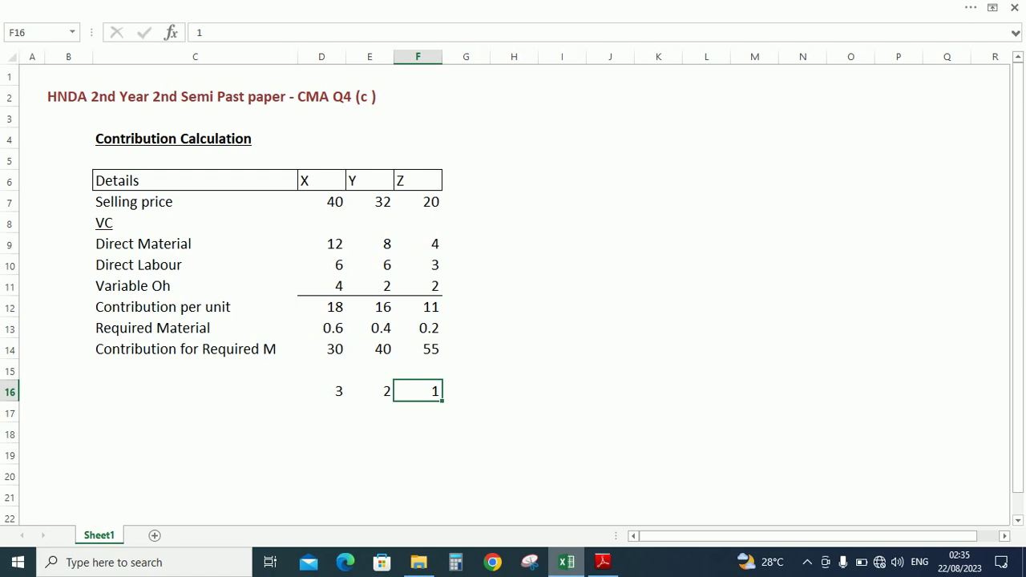
- Add the bold heading "OPTIMAL OR BEST PRODUCTION PLAN" in H4
key(Up)
key(Up)
key(Up)
key(Up)
key(Up)
key(Up)
key(Up)
key(Up)
key(Up)
key(Up)
key(Up)
key(Up)
key(Up)
key(Up)
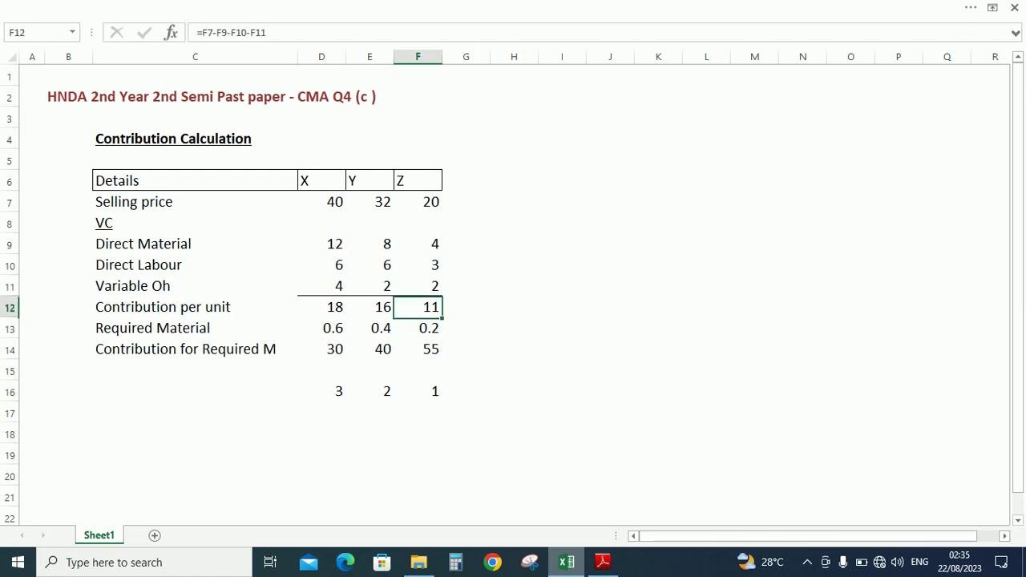
key(Right)
key(Right)
key(Down)
key(Down)
key(Down)
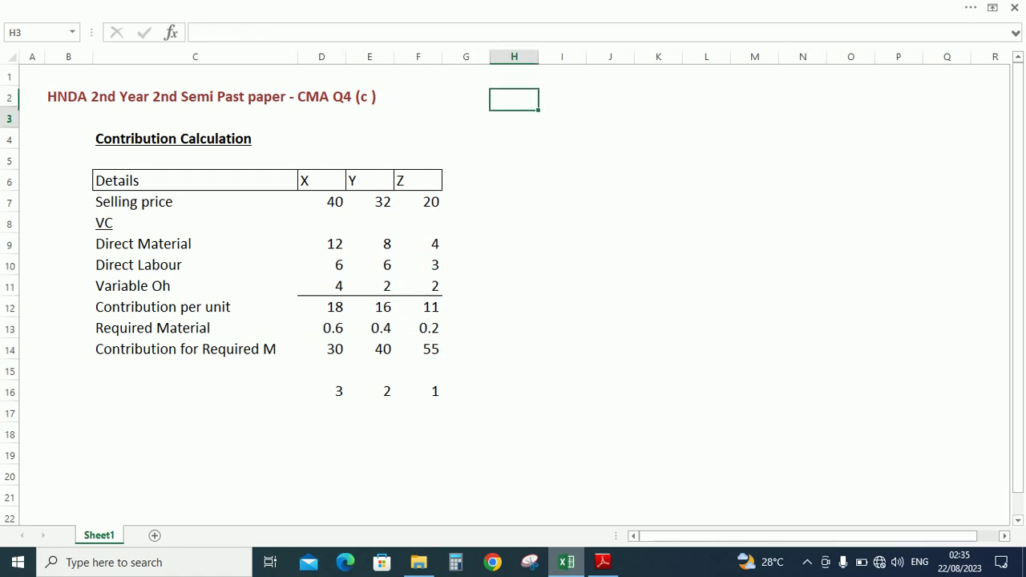
key(Right)
key(Up)
key(Left)
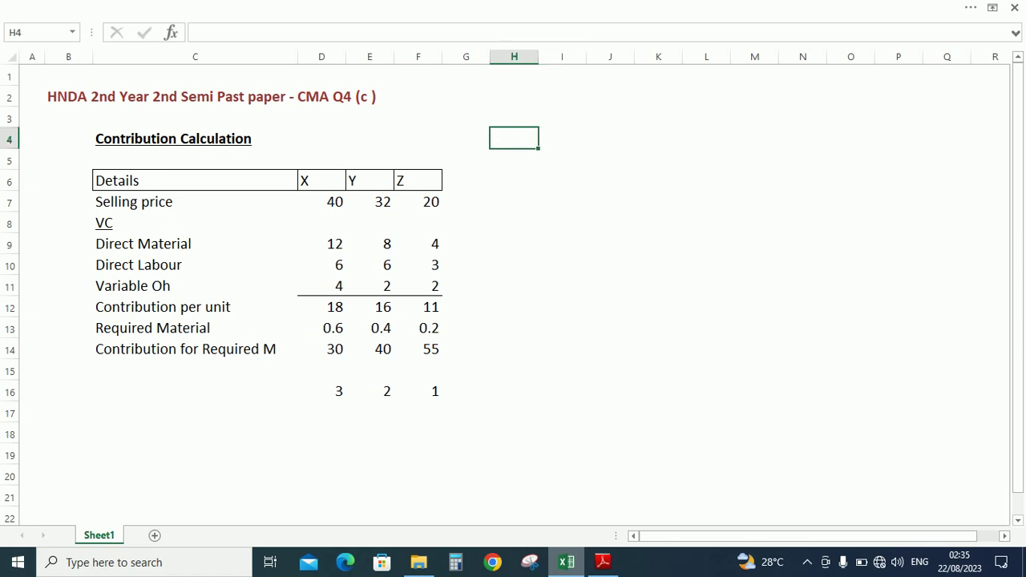
text(OPTIM)
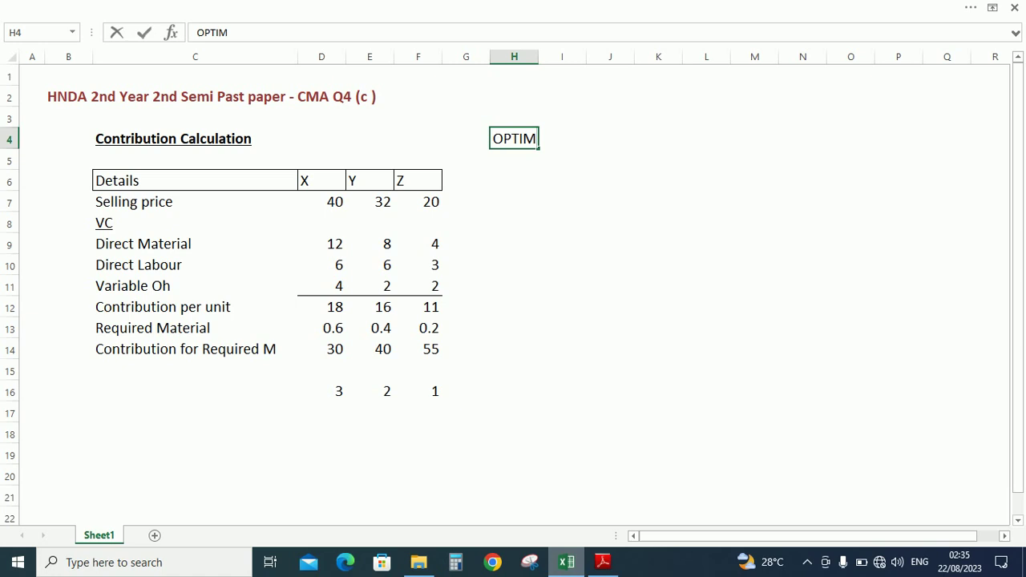
text(AL OR BEST )
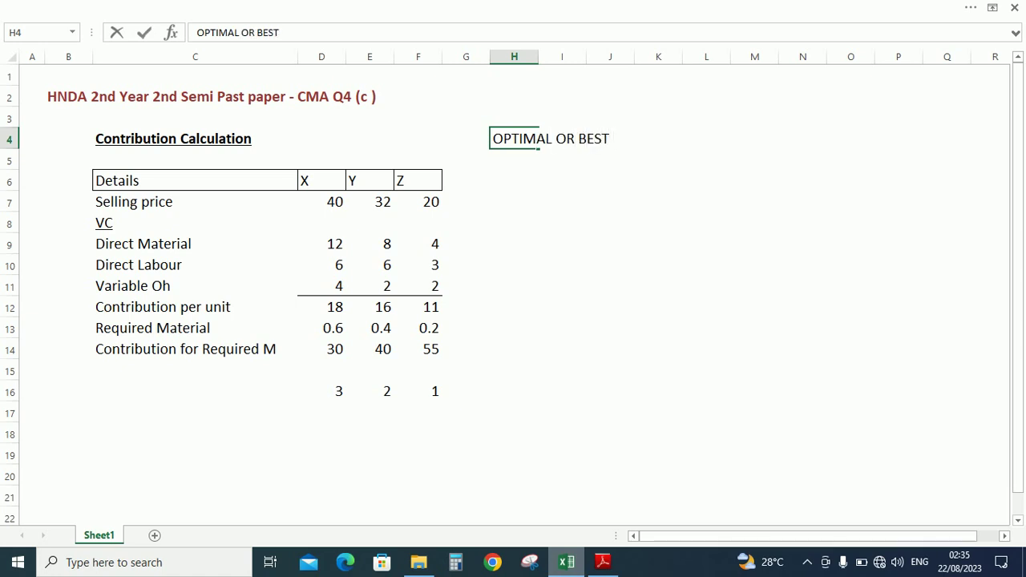
text(PRODU)
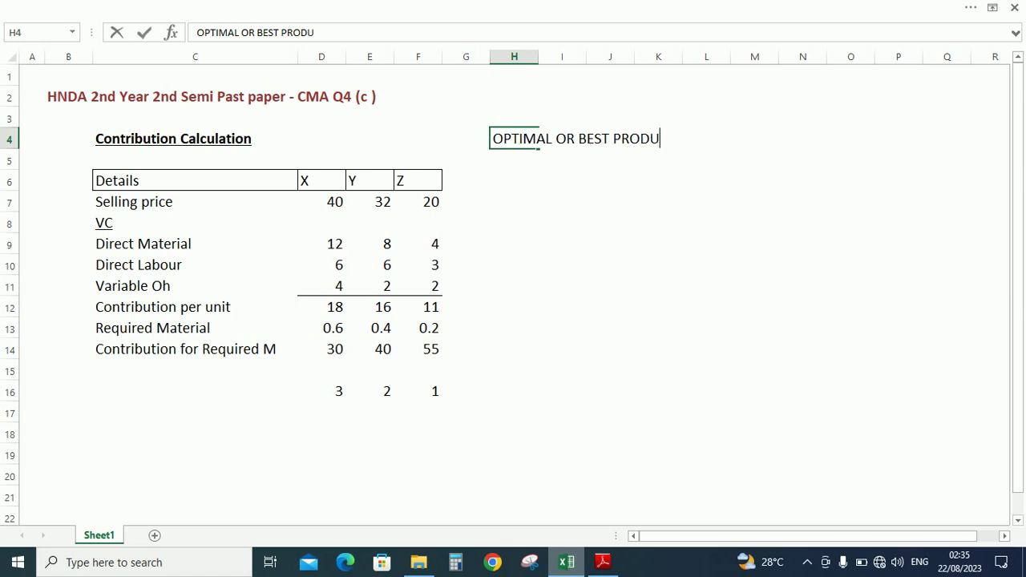
text(CTION p)
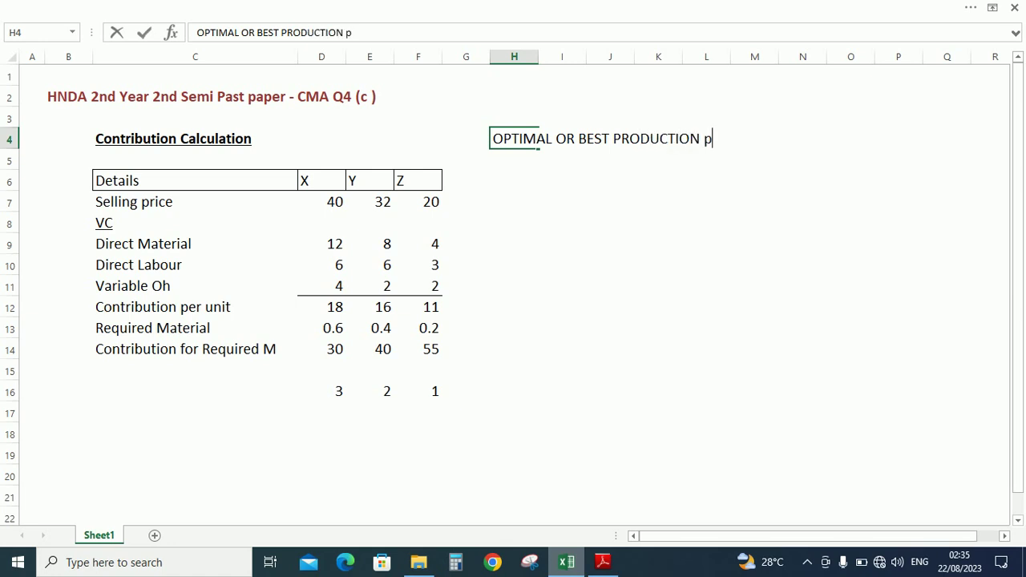
key(BackSpace)
text(PLAN)
key(ctrl+Return)
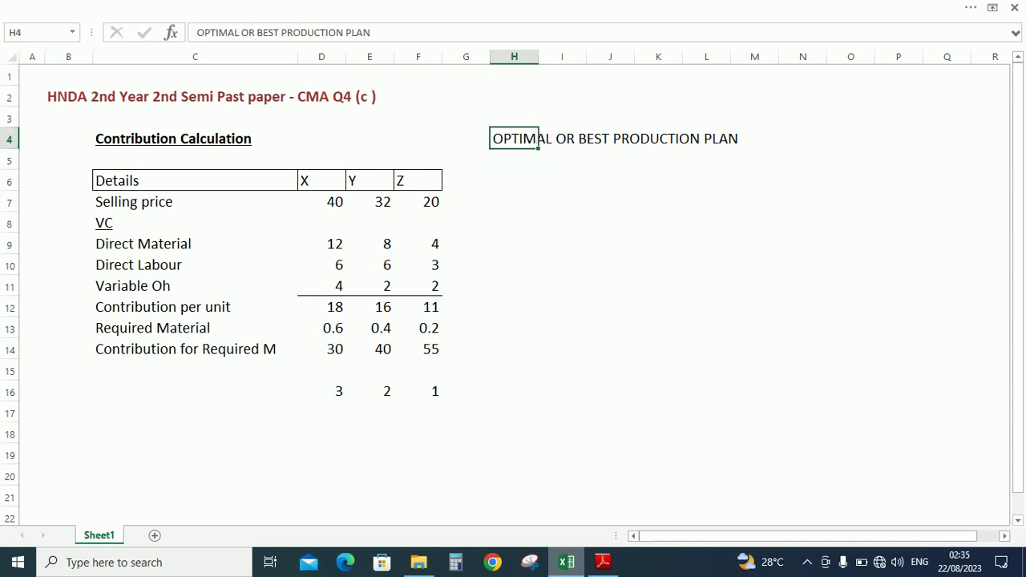
key(ctrl+b)
- Enter 1 in H6 as the first rank of the production plan
key(Down)
key(Down)
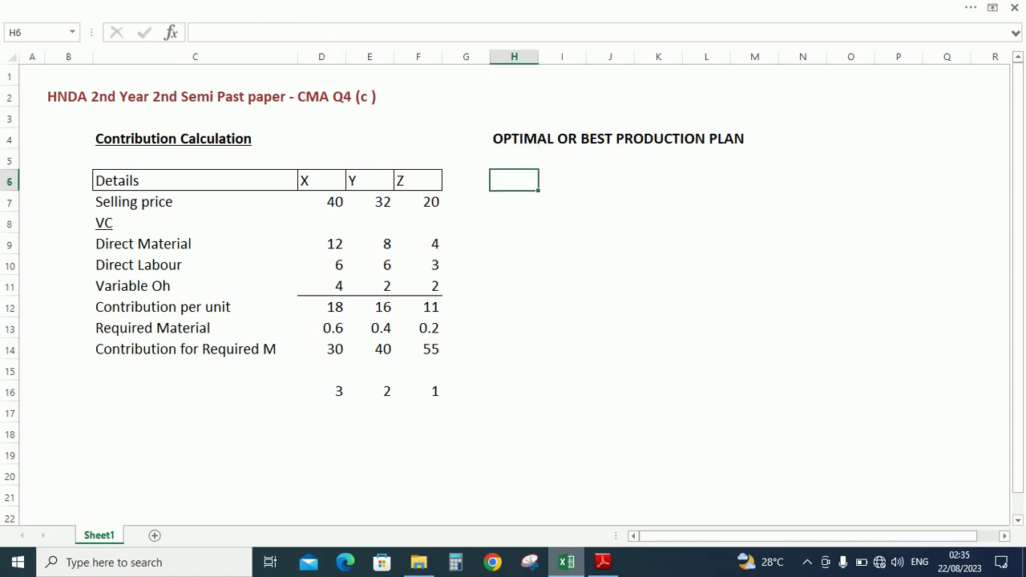
text(1)
key(Tab)
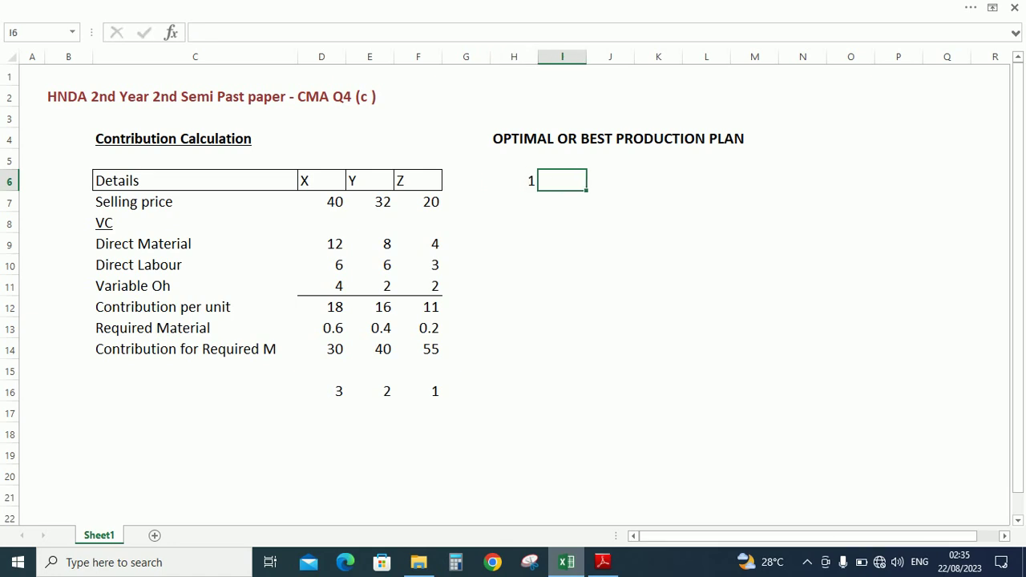
text(Z)
key(Tab)
click(562, 180)
key(Delete)
click(610, 180)
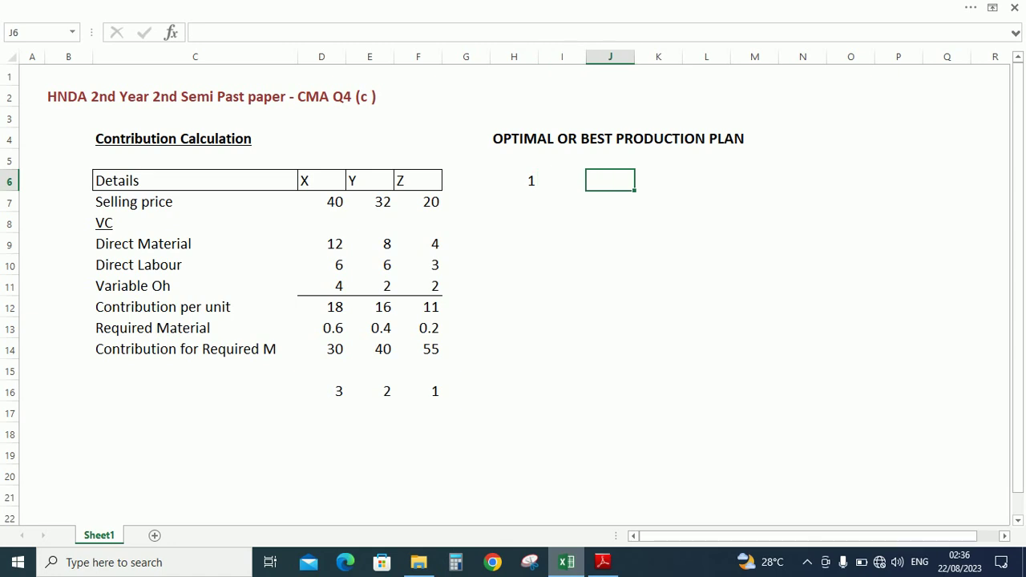
- Fill row 6 of the production plan with product Z, its demand of 40000 units and 0.2 required material in J6:L6
text(Z)
key(Tab)
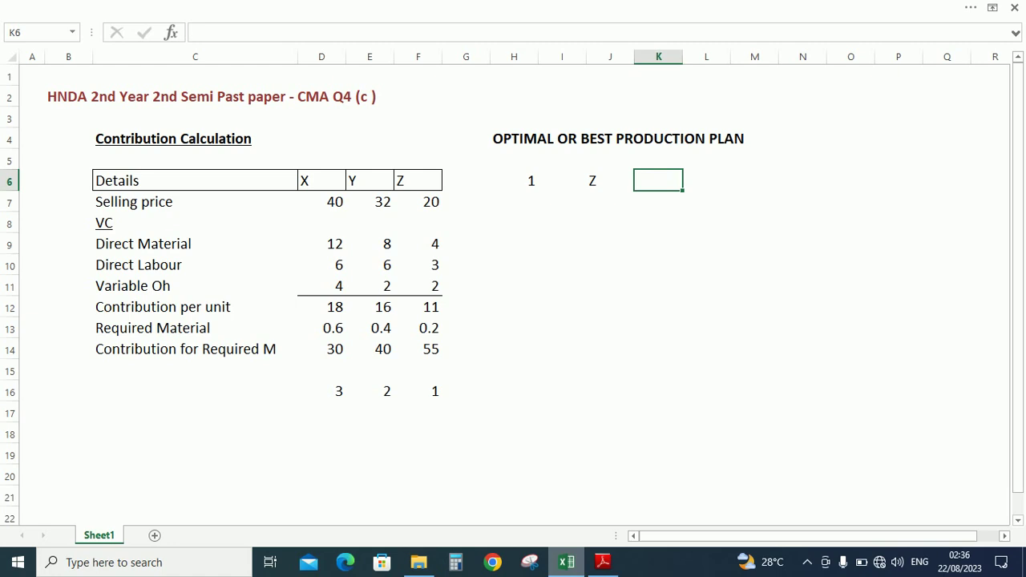
key(alt+Tab)
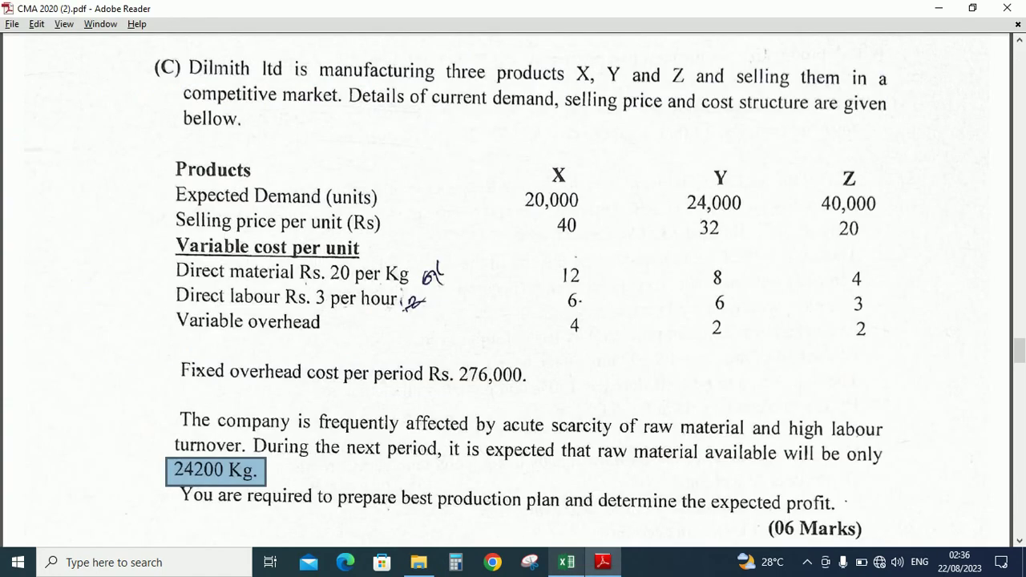
key(alt+Tab)
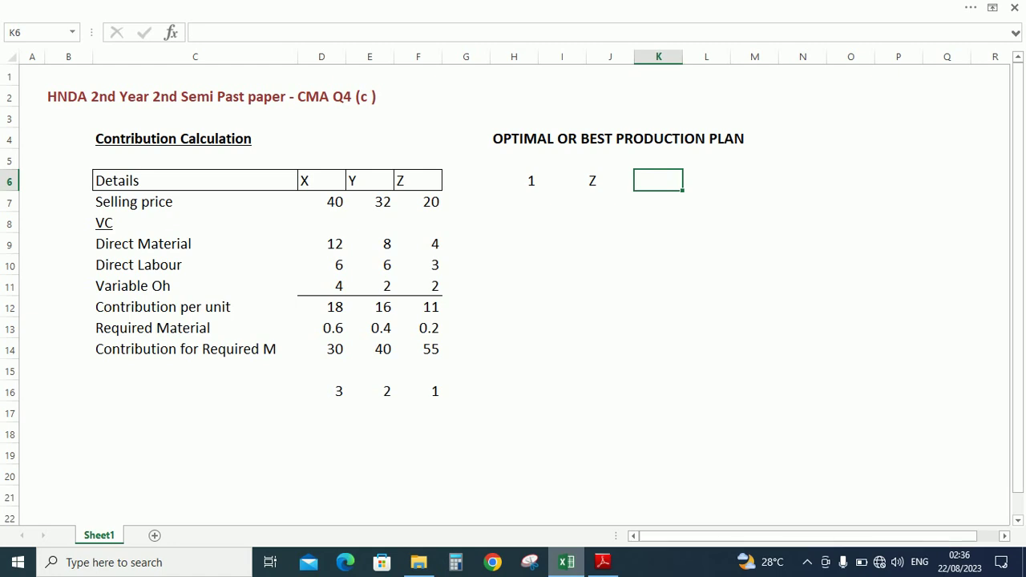
text(40000)
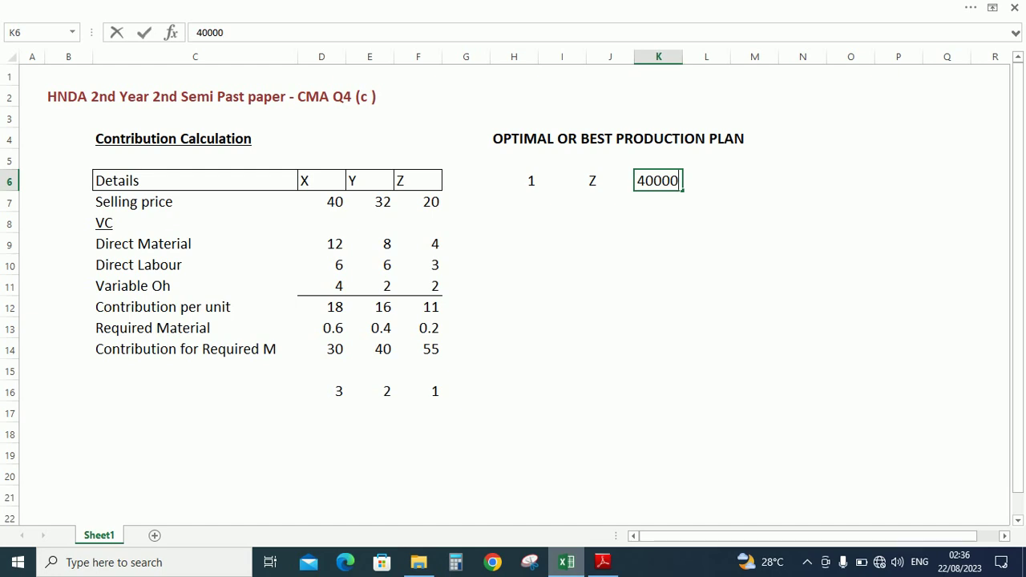
key(Tab)
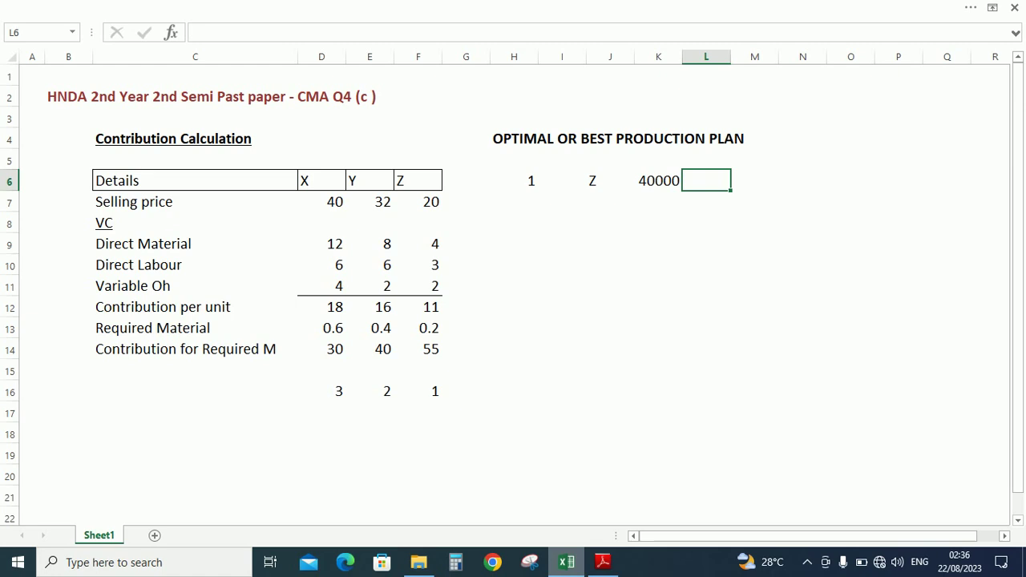
text(0.2)
key(Tab)
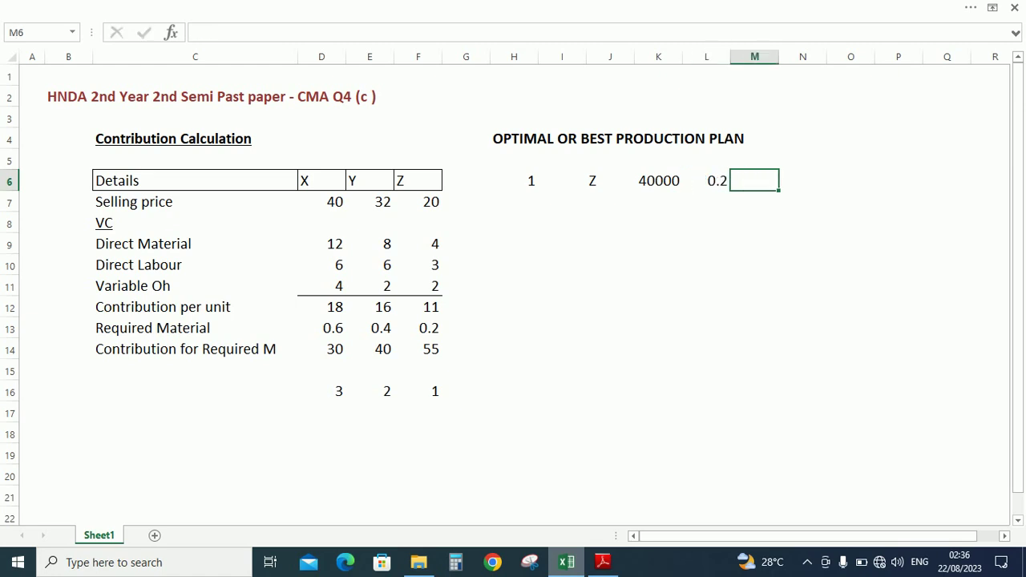
- Calculate Z's total material requirement in M6 with the formula =K6*L6
text(=)
key(Left)
key(Left)
text(*)
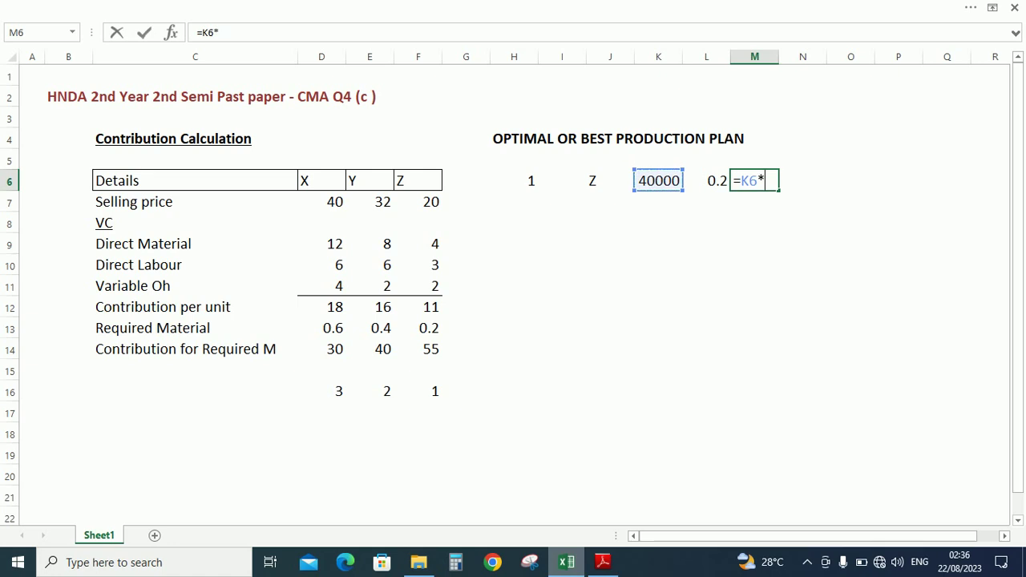
key(Left)
key(Return)
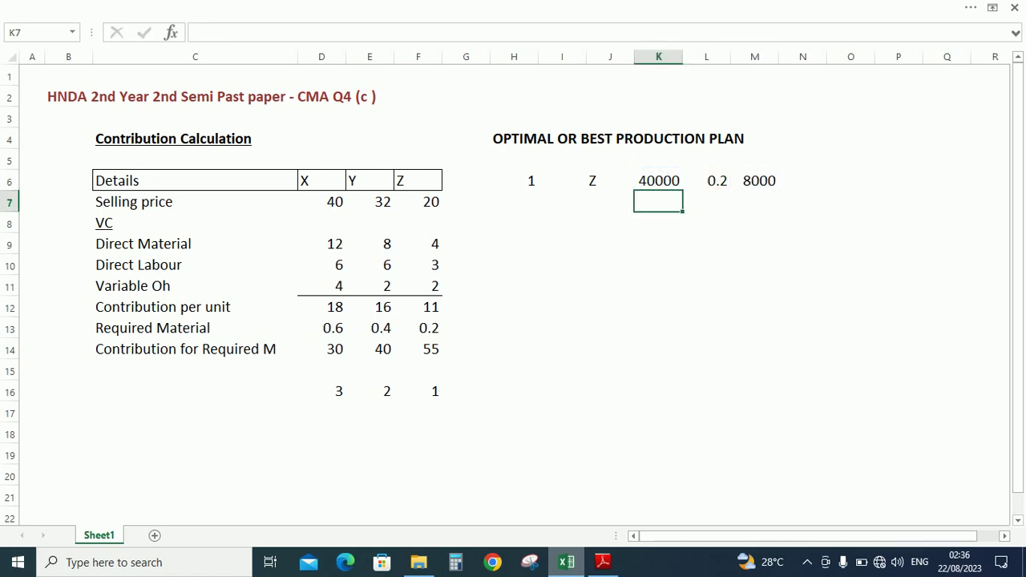
- Enter the second rank in H7 and format the rank labels in H6 and H7 as 1) and 2)
click(561, 201)
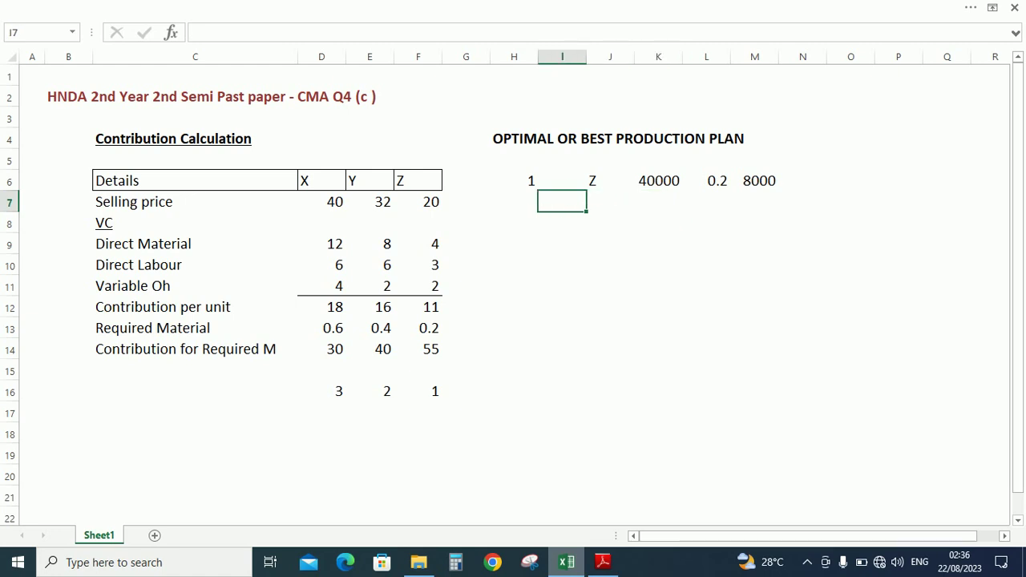
click(513, 201)
text(2)
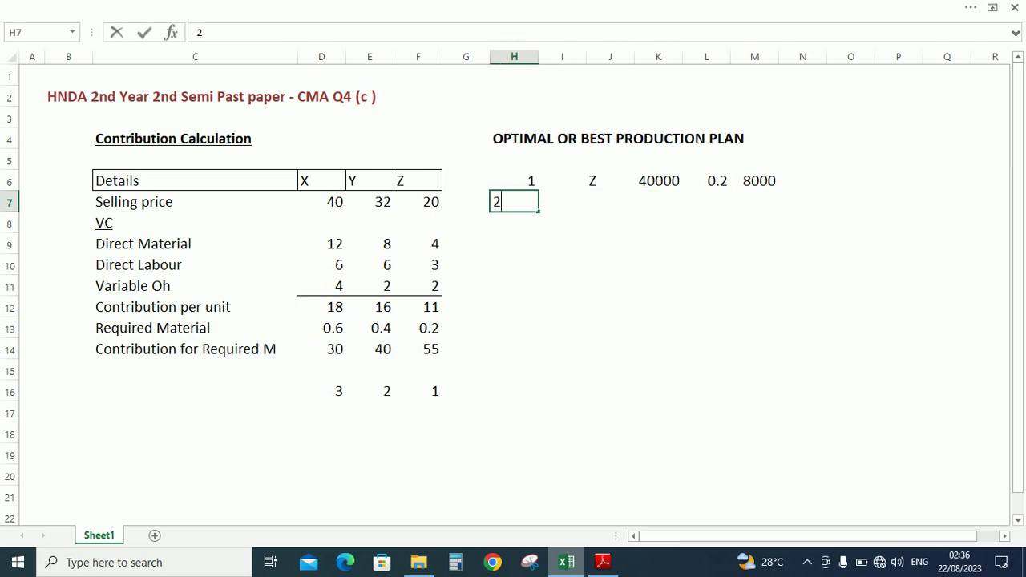
key(ctrl+Return)
click(513, 180)
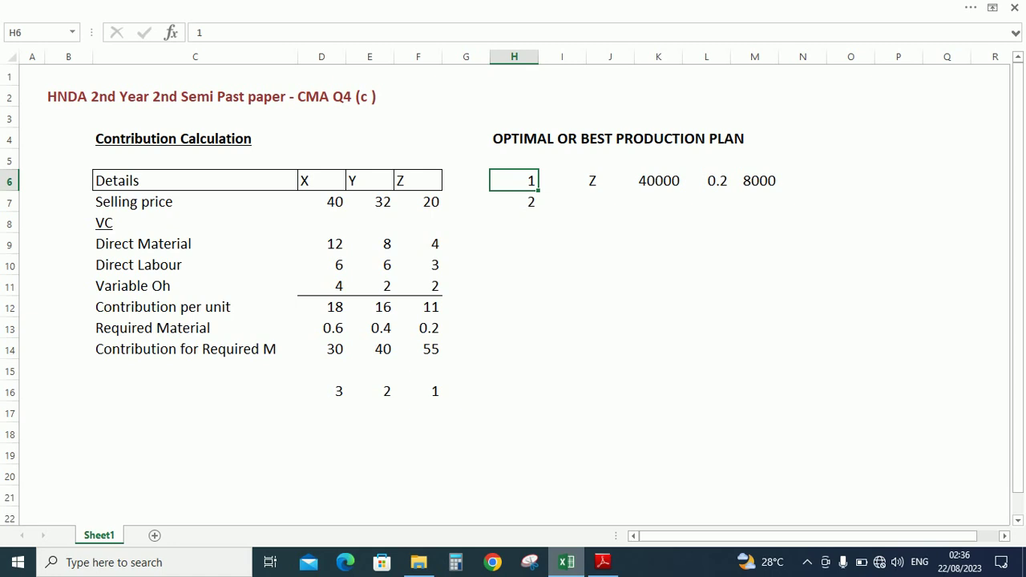
key(F2)
text())
key(Return)
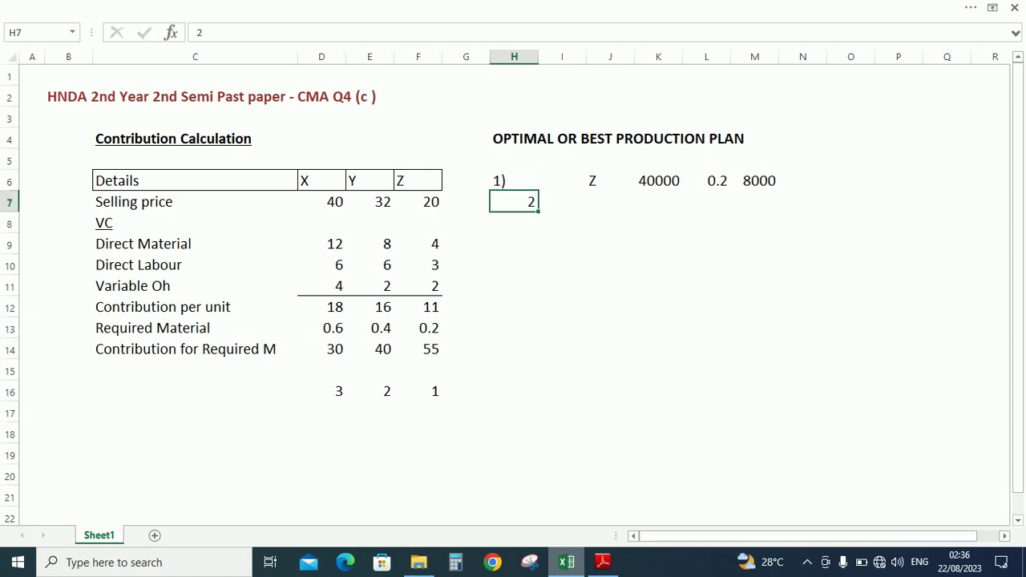
key(F2)
text())
key(Return)
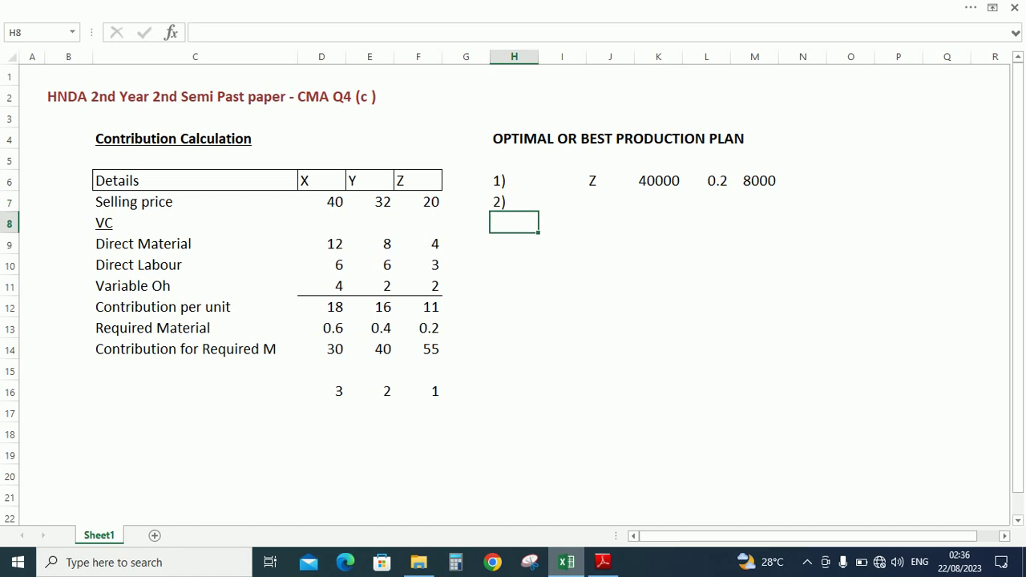
- Fill row 7 of the production plan with product Y, its demand of 24000 units and 0.4 required material in J7:L7
click(559, 202)
click(610, 201)
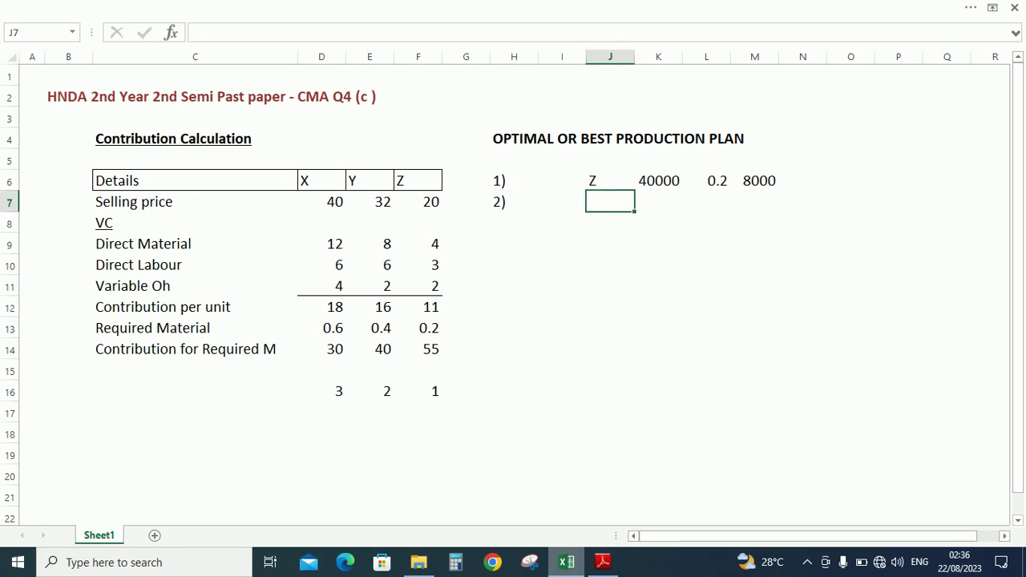
text(Y)
key(Tab)
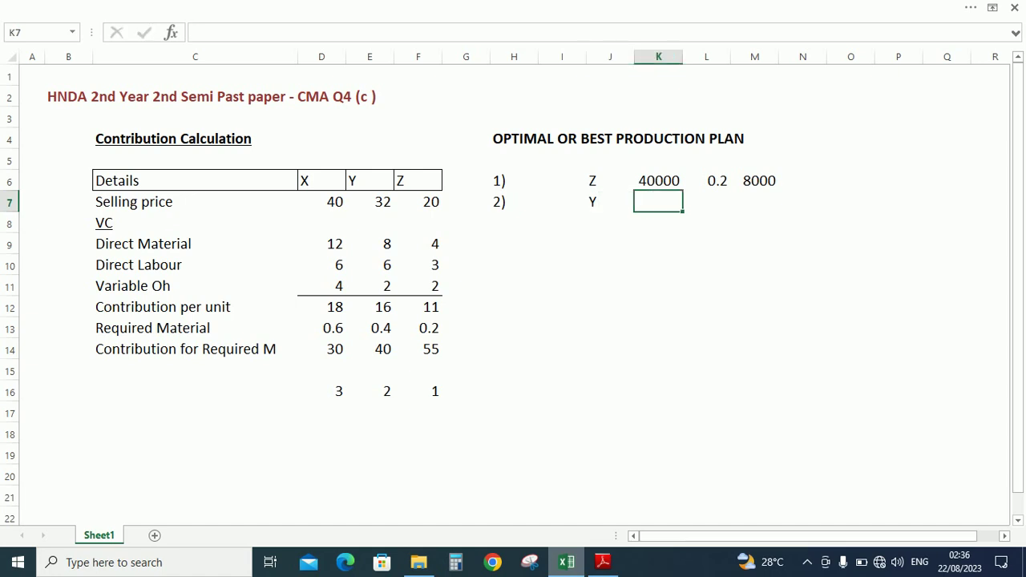
key(alt+Tab)
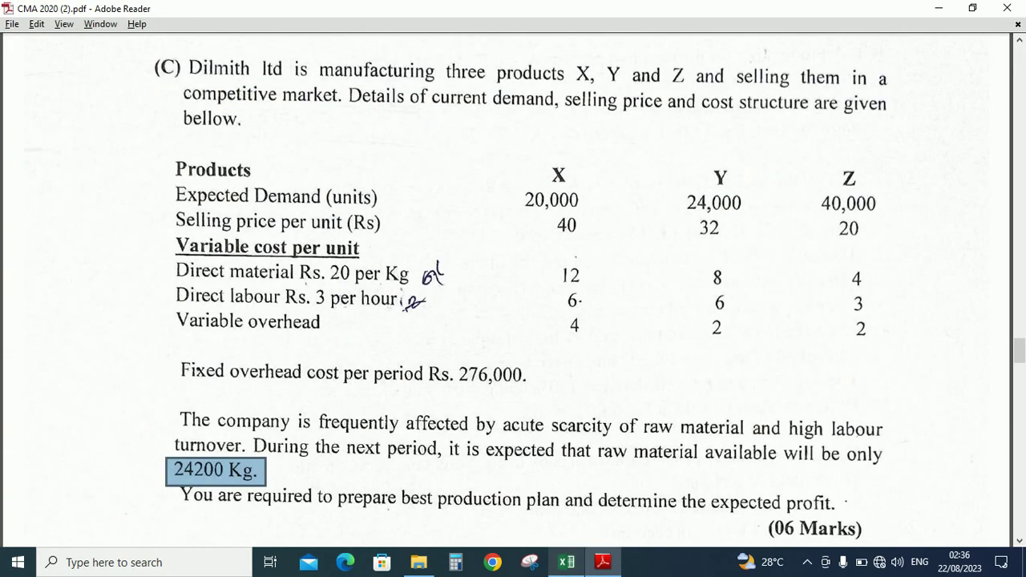
key(alt+Tab)
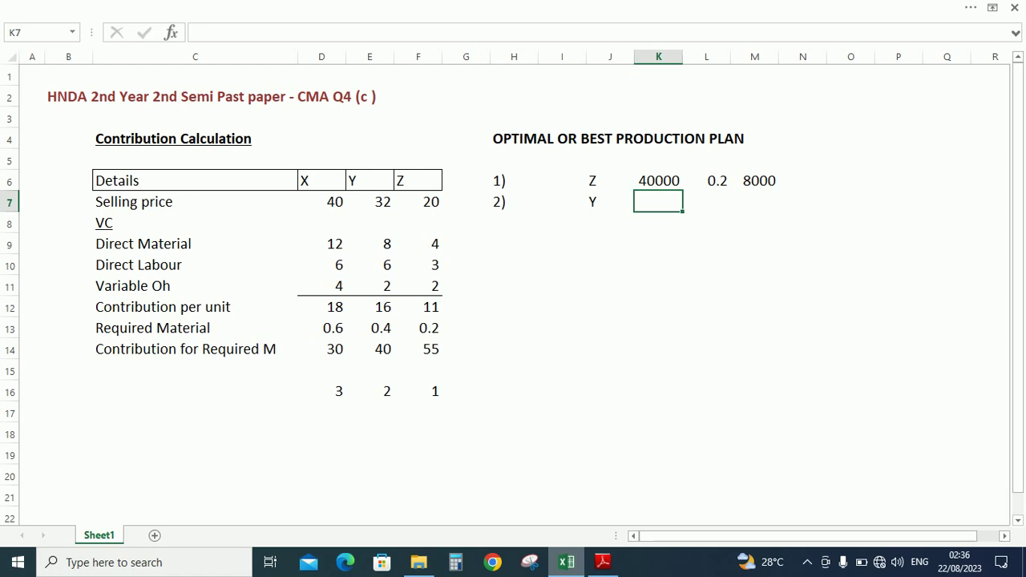
text(24000)
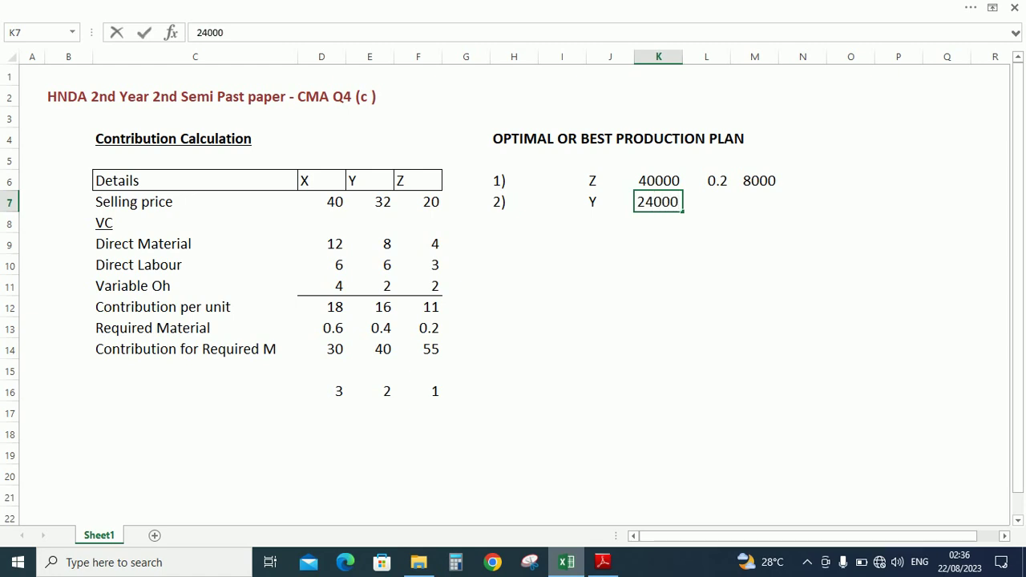
click(706, 202)
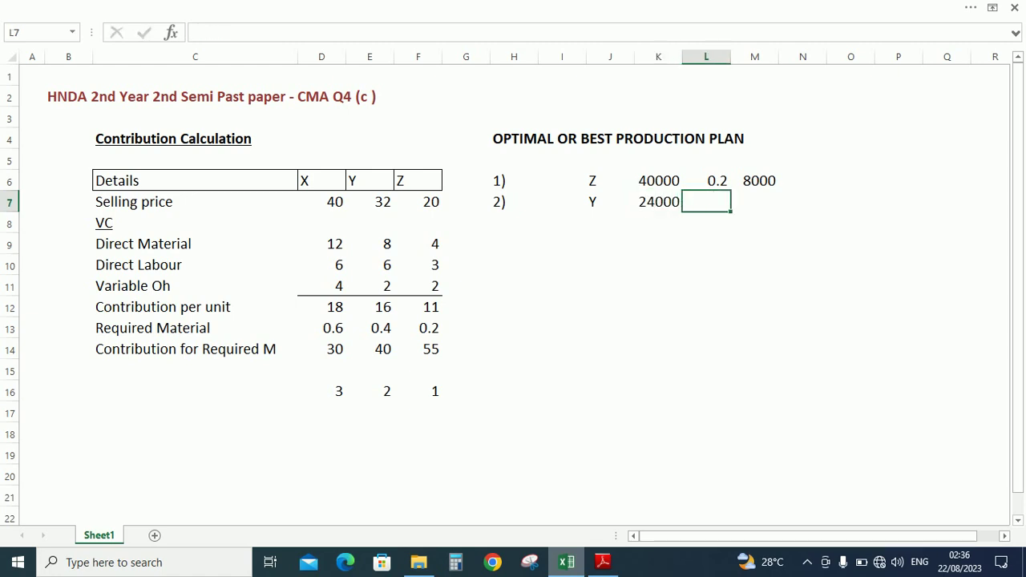
text(0.4)
key(Tab)
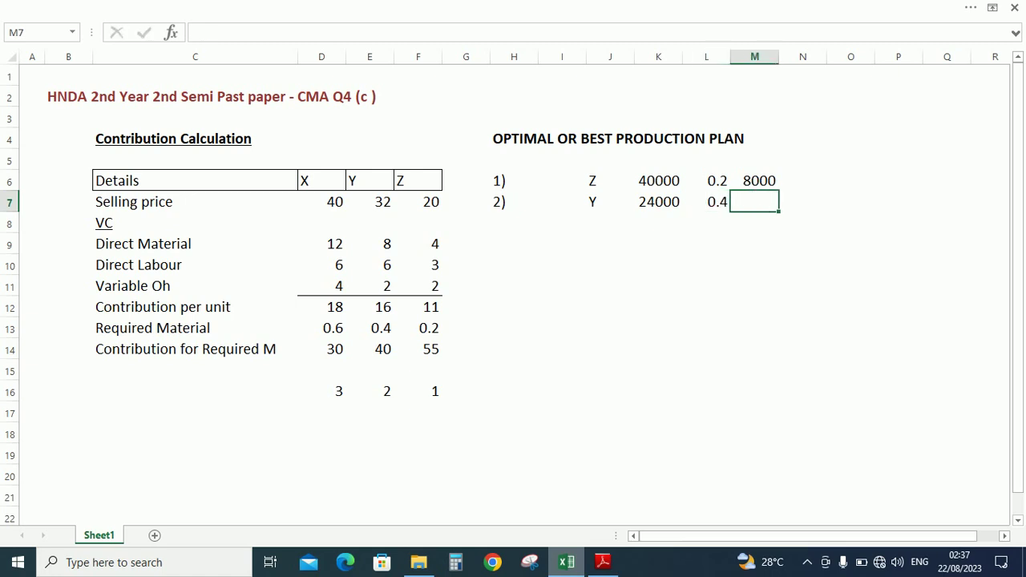
- Calculate Y's total material requirement in M7 with the formula =K7*0.4
text(=)
key(Left)
key(Left)
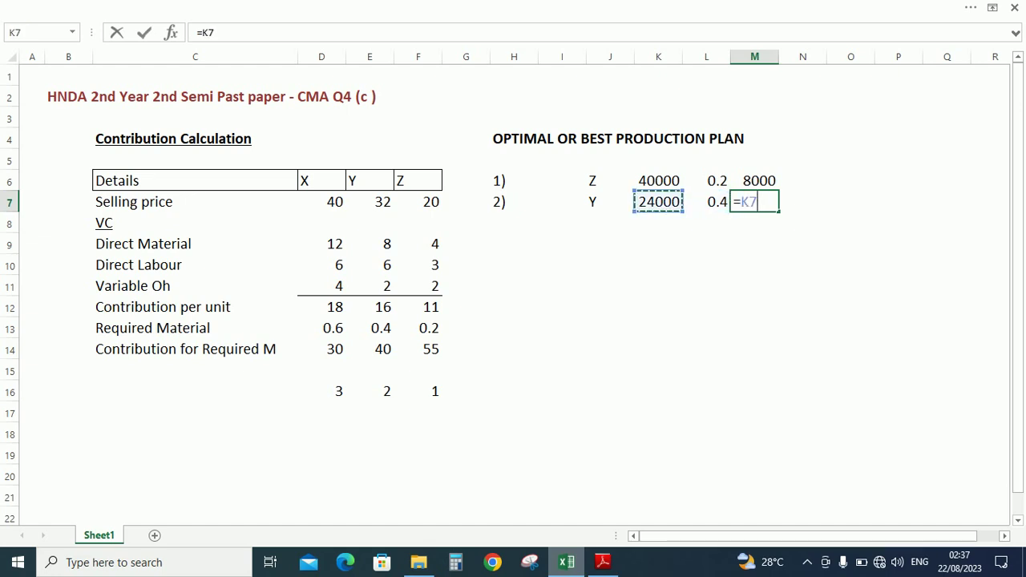
text(*0.)
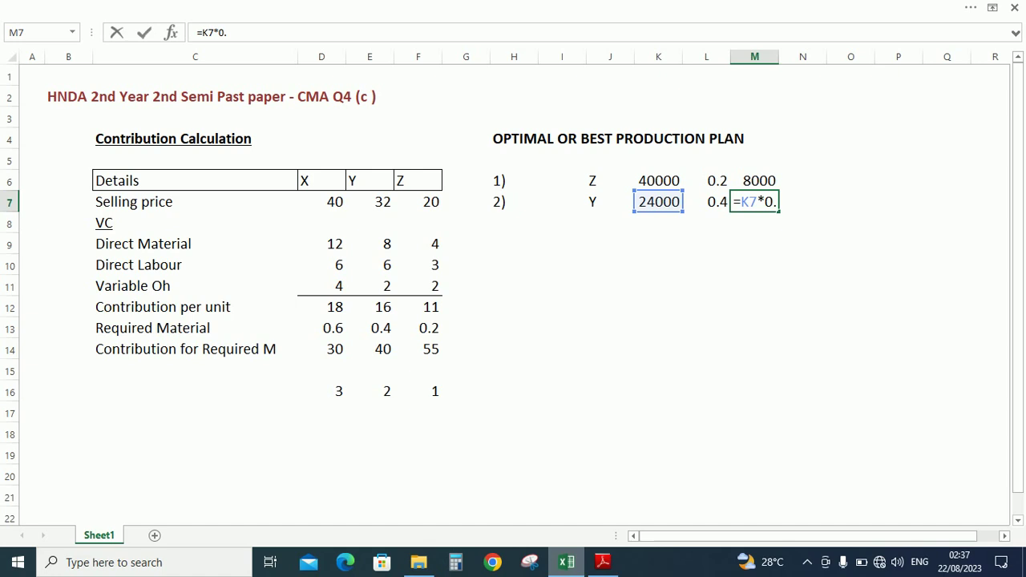
text(4)
key(Return)
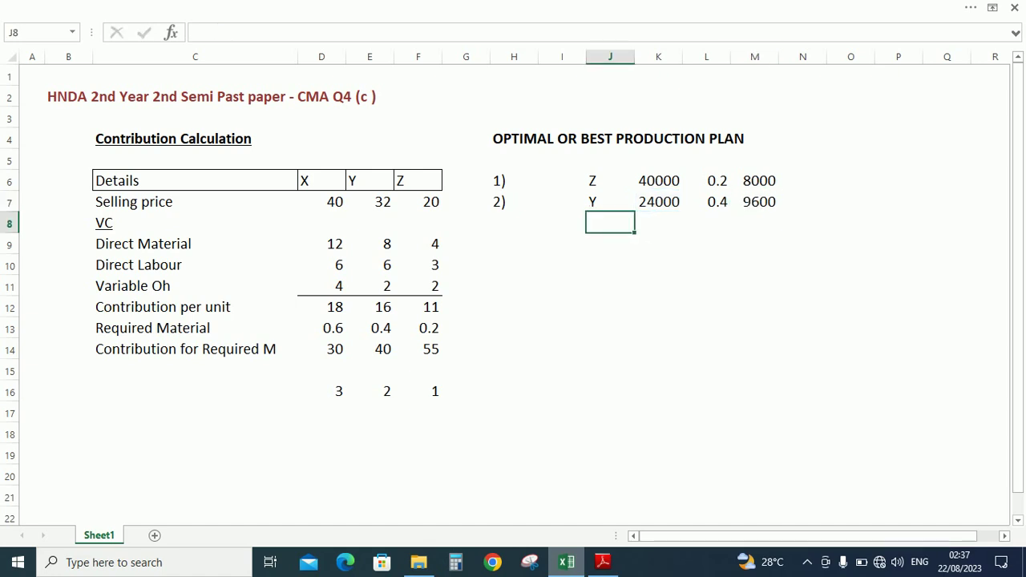
- Enter the available raw material of 24200 as the total in M9 and add a border line above it
key(Right)
key(Right)
key(Right)
key(Down)
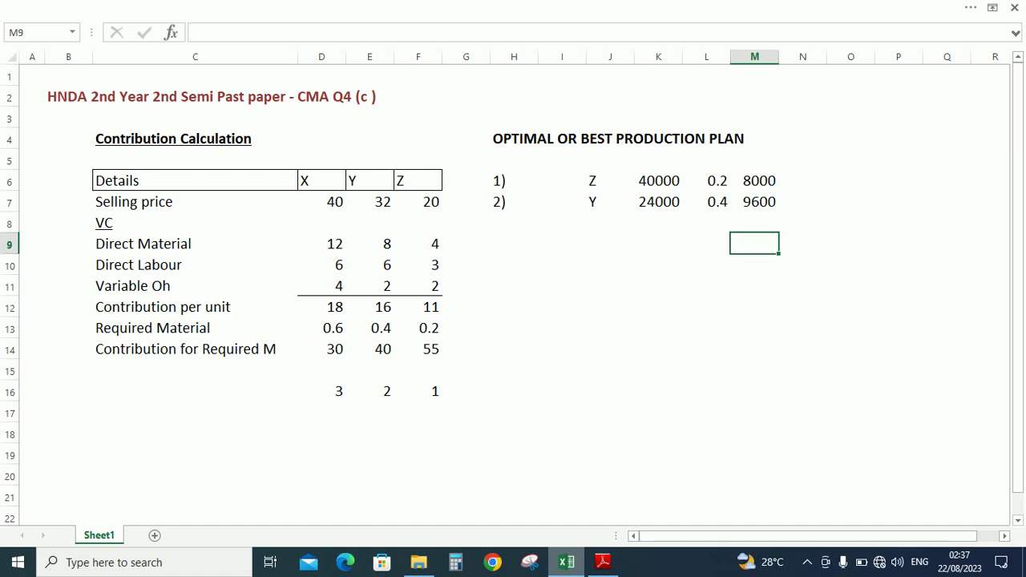
key(alt+Tab)
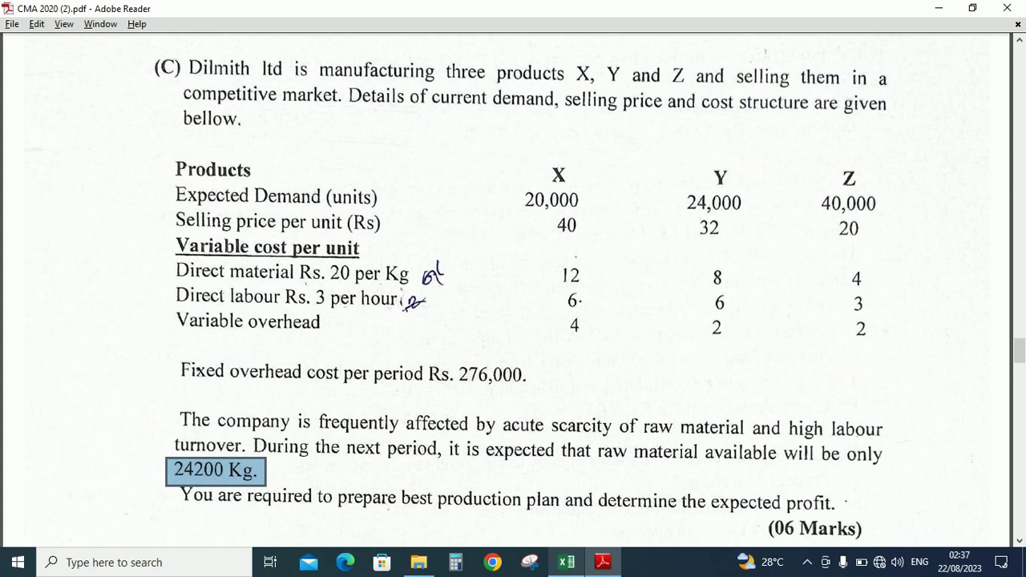
key(alt+Tab)
text(240)
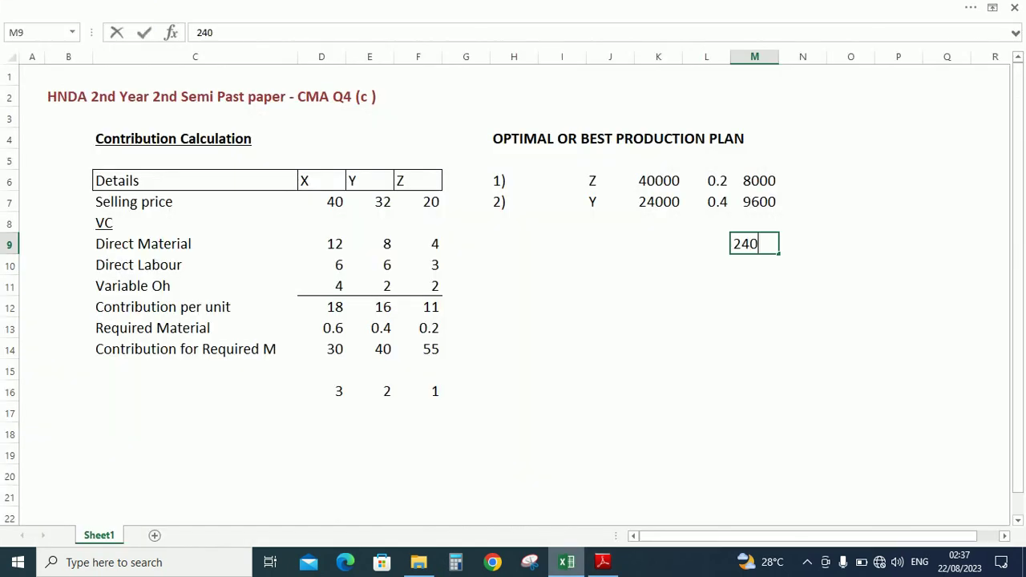
text(0)
key(BackSpace)
key(BackSpace)
text(200)
key(Return)
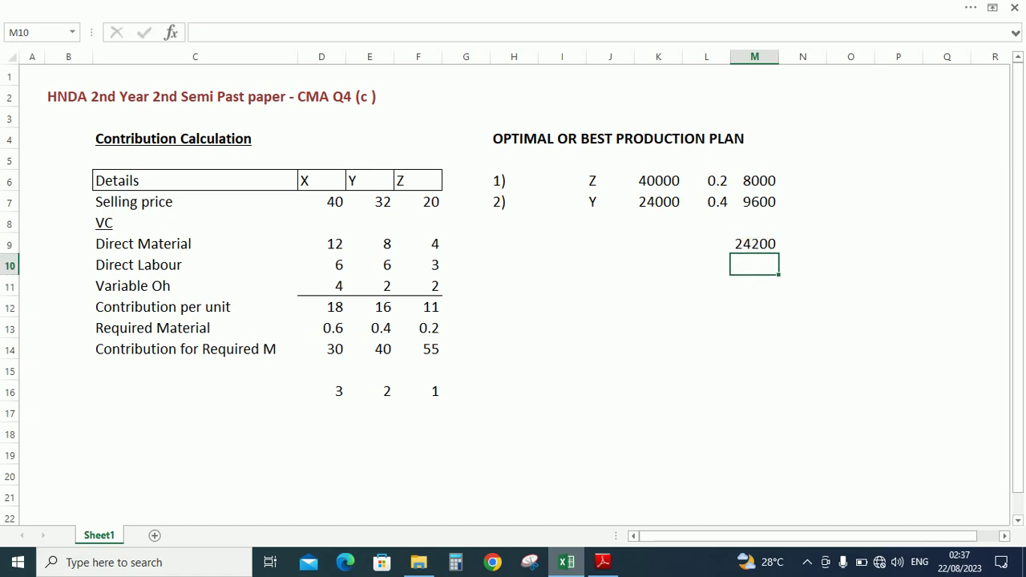
key(Up)
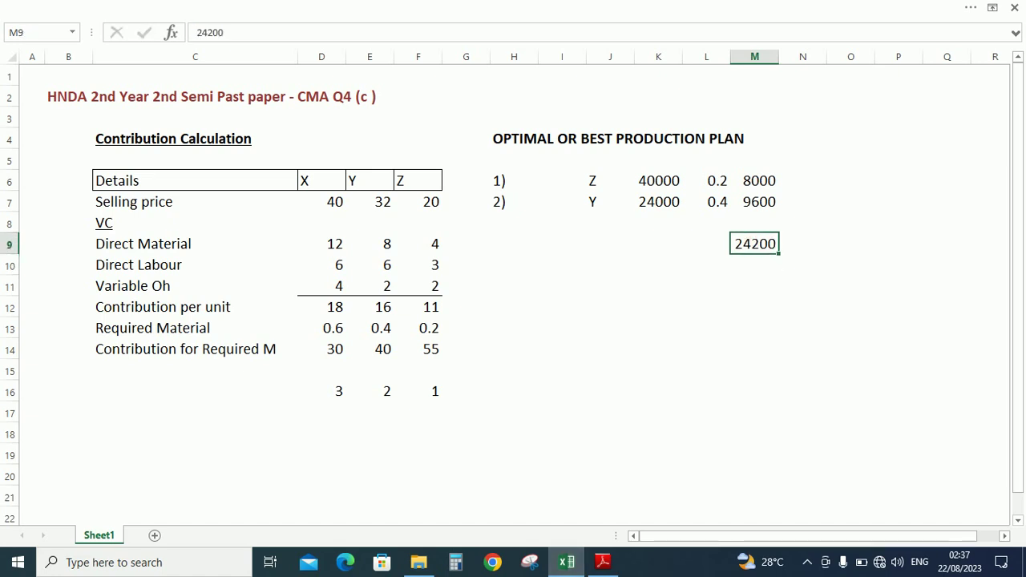
click(513, 8)
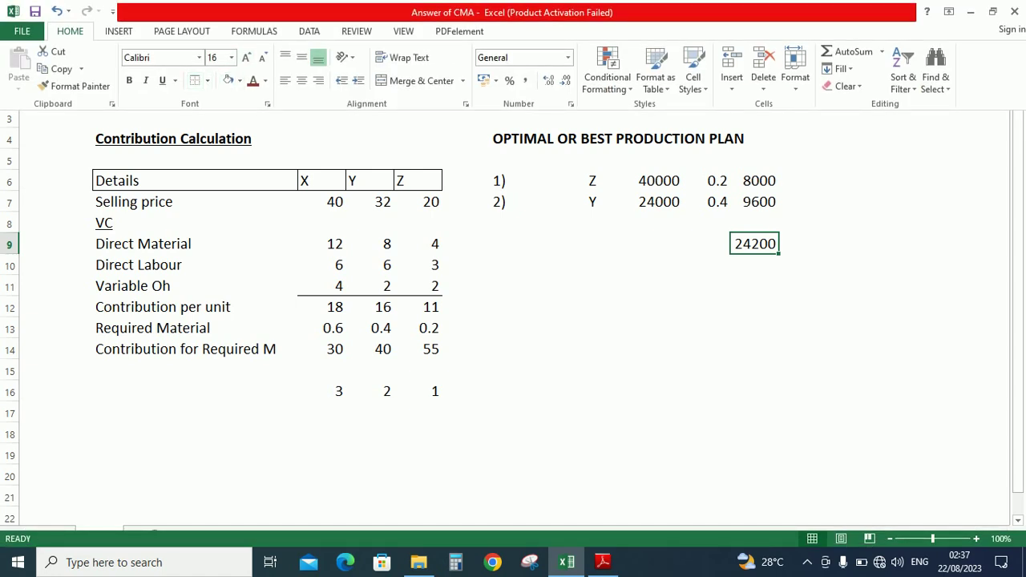
- Calculate the remaining material in M8 with the formula =M9-M6-M7
key(Up)
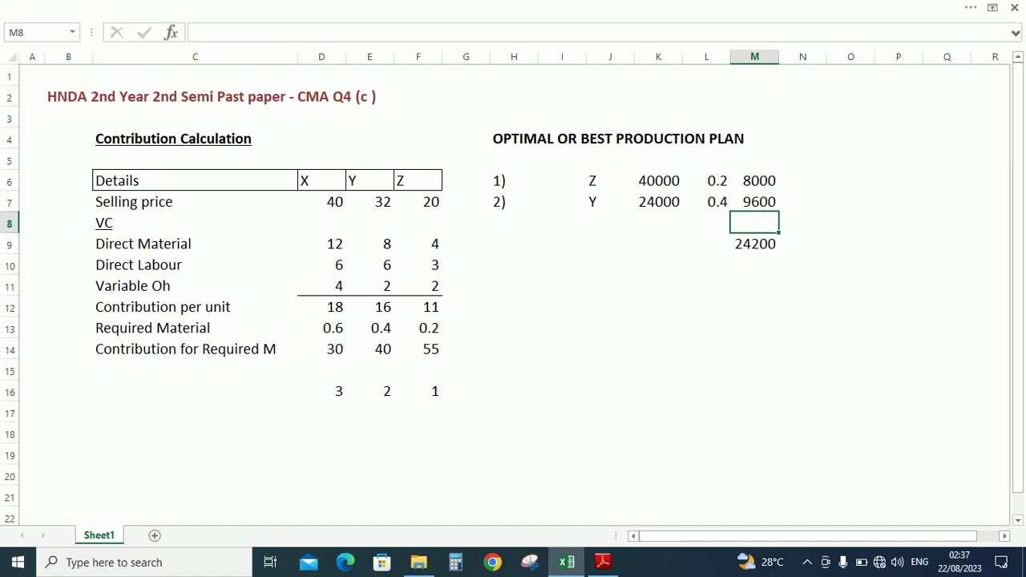
text(=)
key(Down)
key(Down)
key(Up)
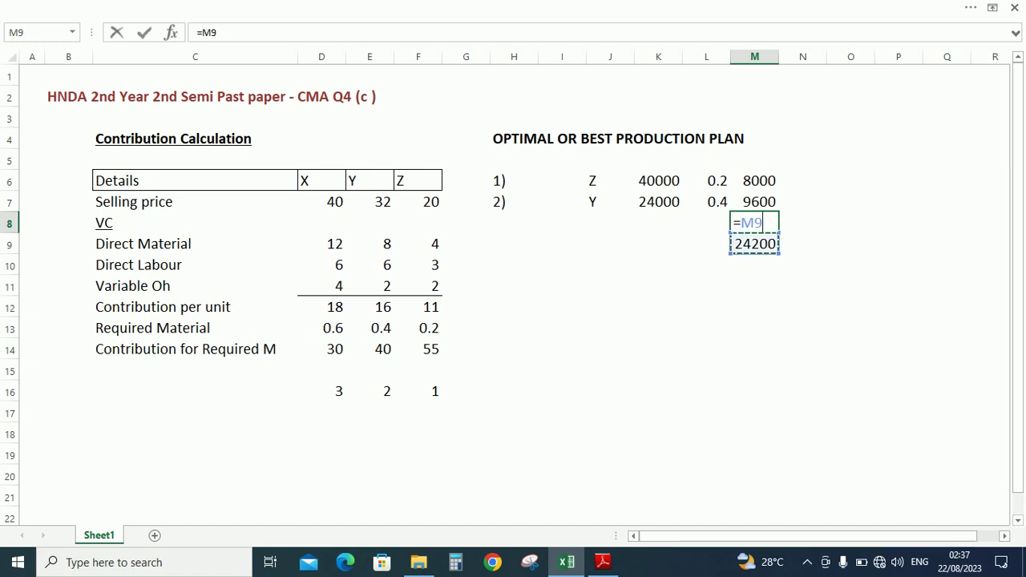
text(-)
key(Up)
key(Up)
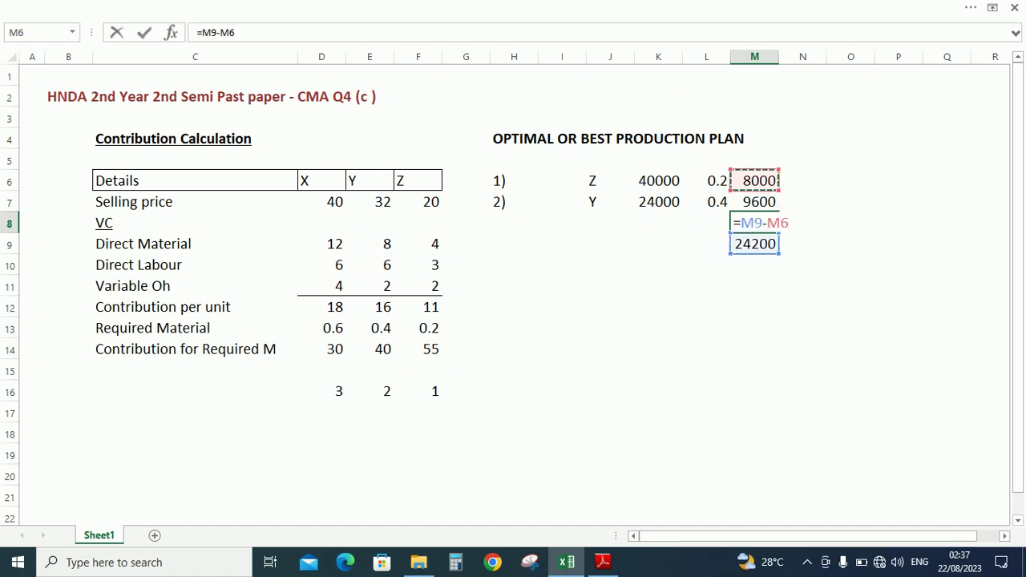
text(-)
key(Up)
key(Up)
key(Down)
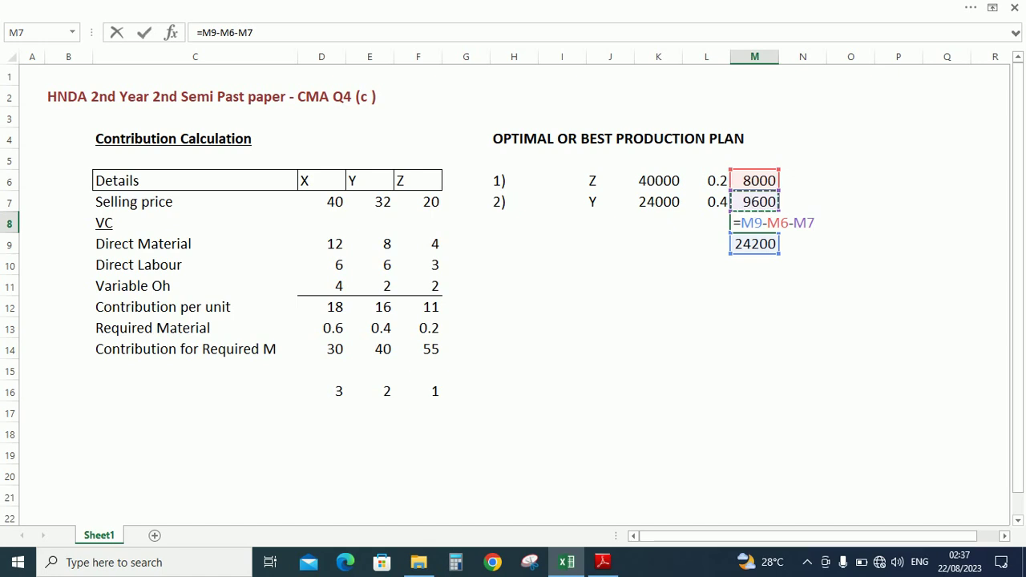
key(Return)
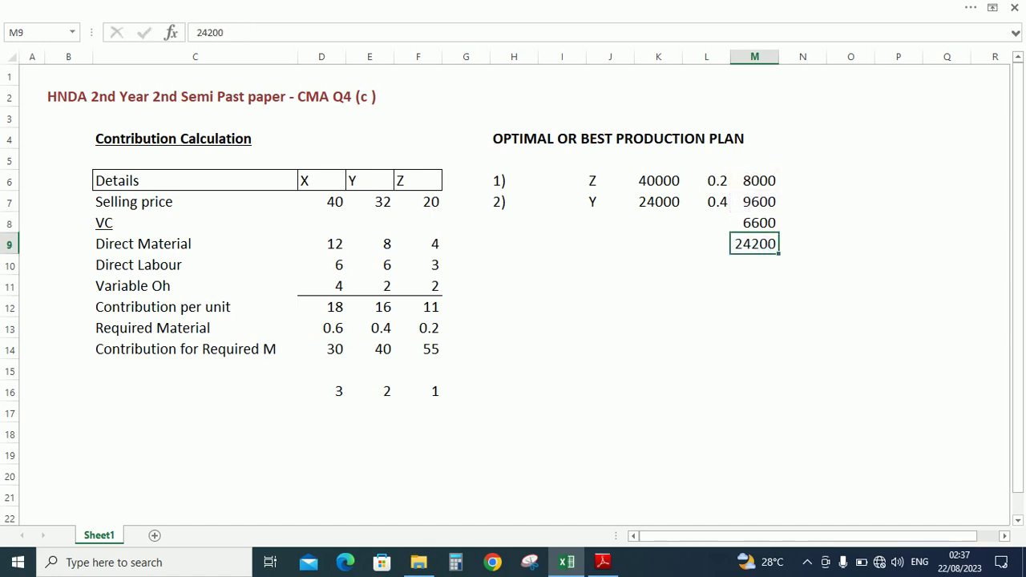
click(754, 222)
click(705, 223)
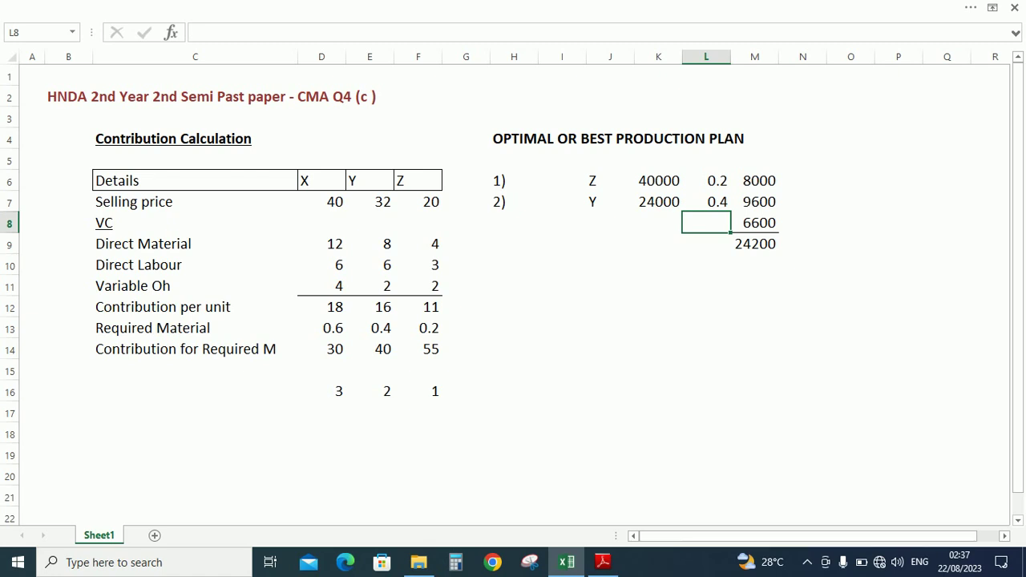
- Fill row 8 of the production plan with 0.6 required material in L8, the rank 3) in H8 and product X in J8
text(0.6)
key(ctrl+Return)
key(Left)
key(Left)
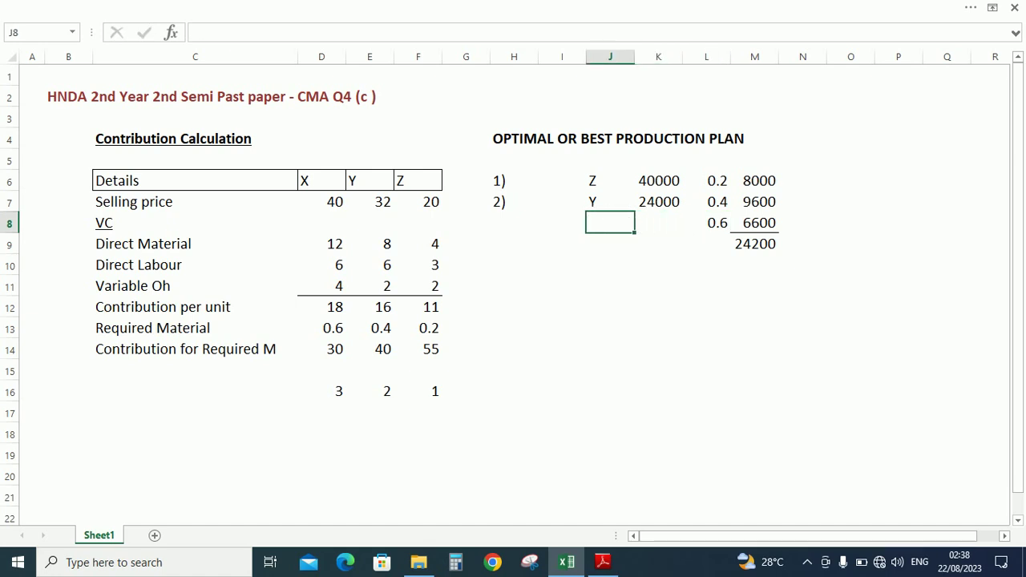
key(Left)
key(Left)
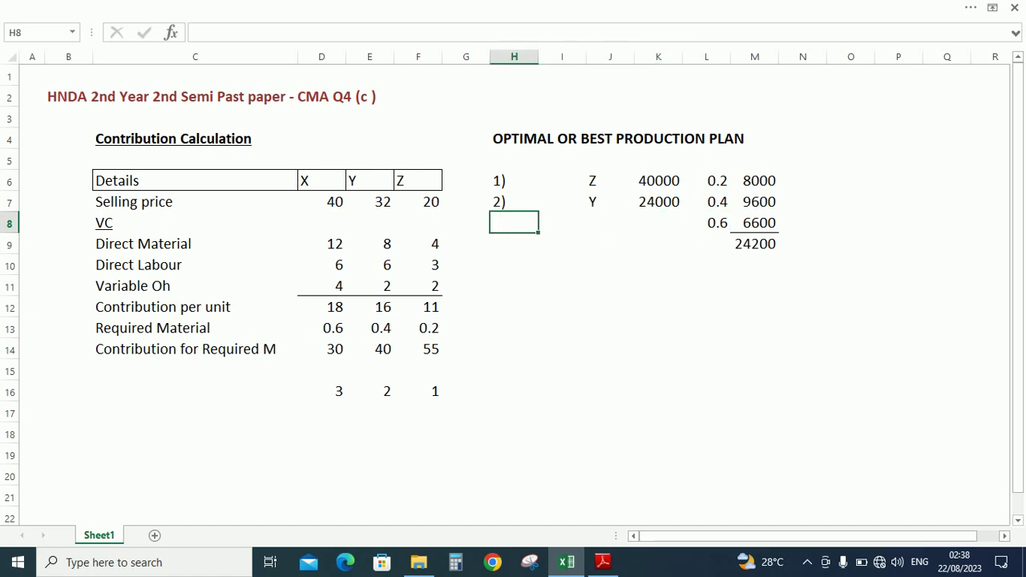
text(3))
key(ctrl+Return)
key(Right)
key(Right)
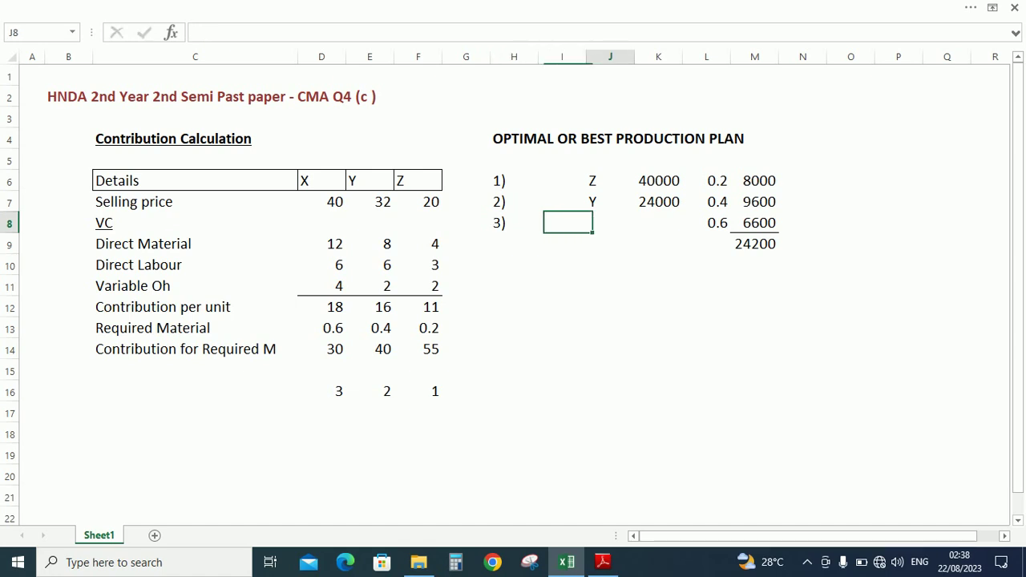
key(Left)
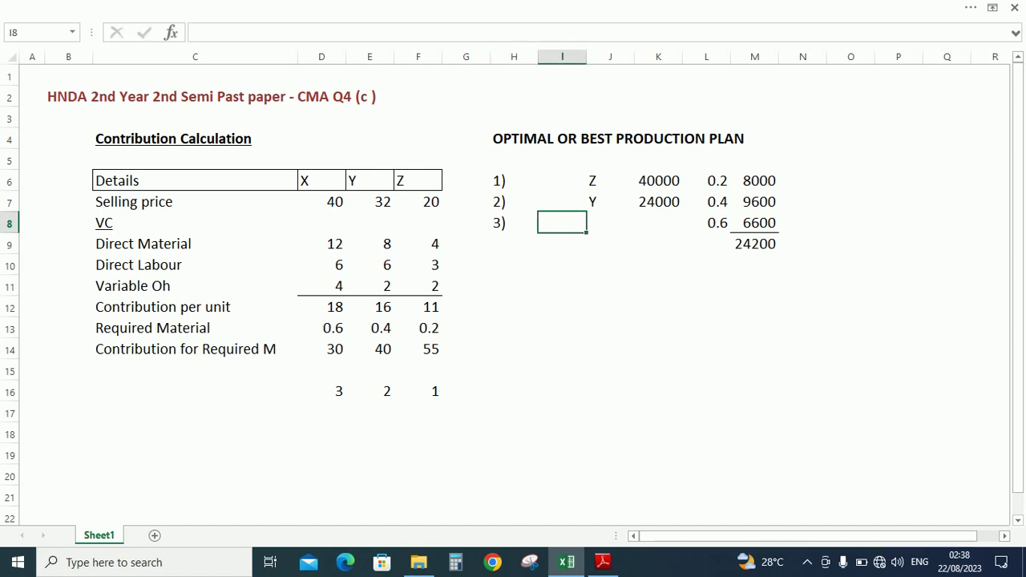
key(Right)
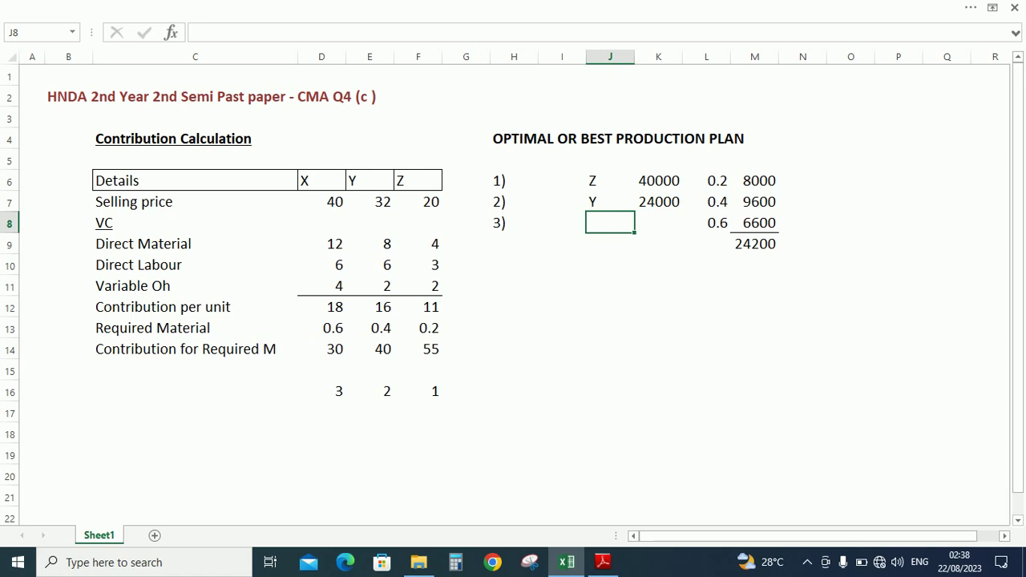
text(X)
key(Right)
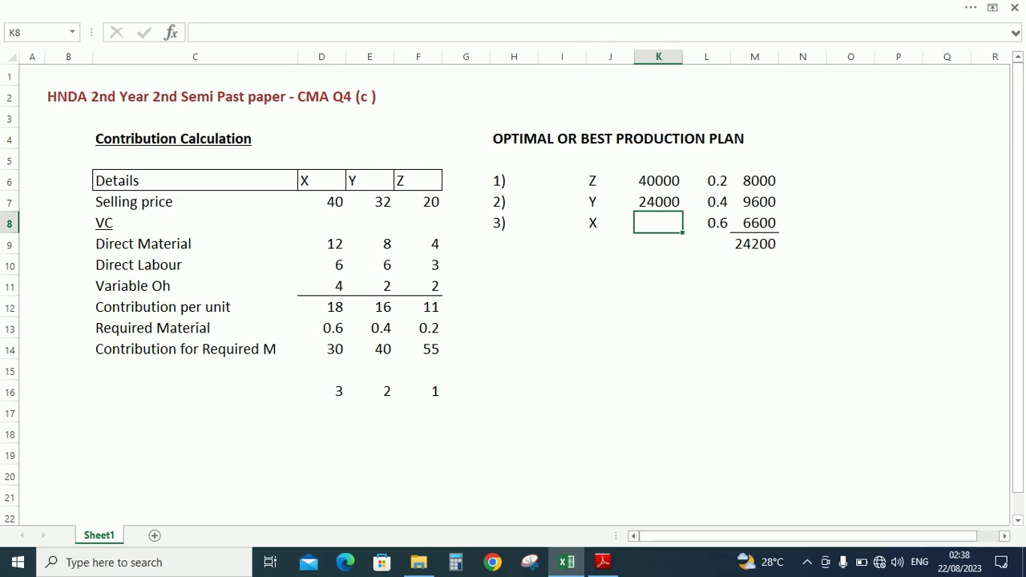
- Calculate the producible units of product X in K8 with the formula =M8/L8
text(=)
key(Right)
key(Right)
text(/)
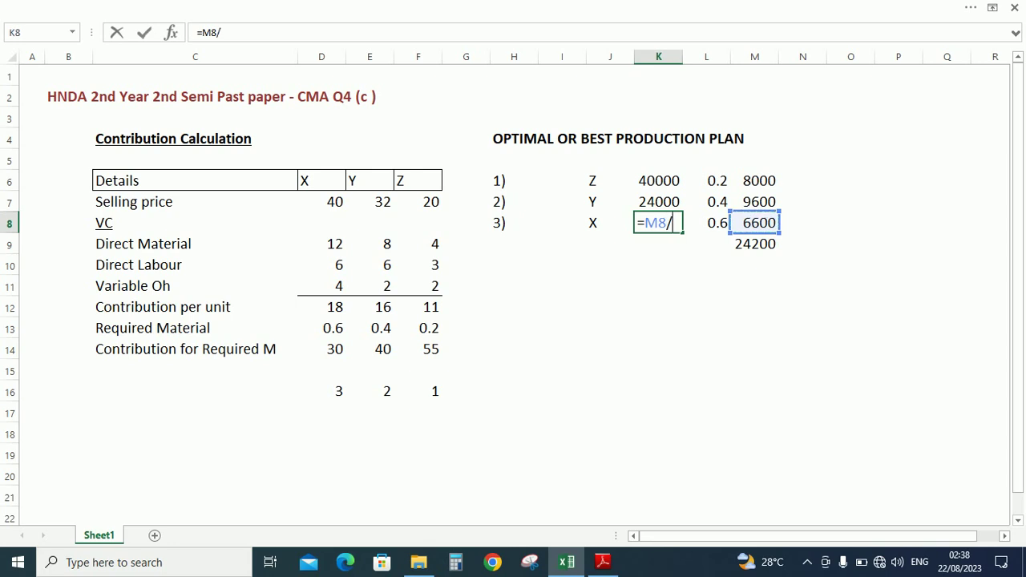
key(Left)
key(Right)
key(Right)
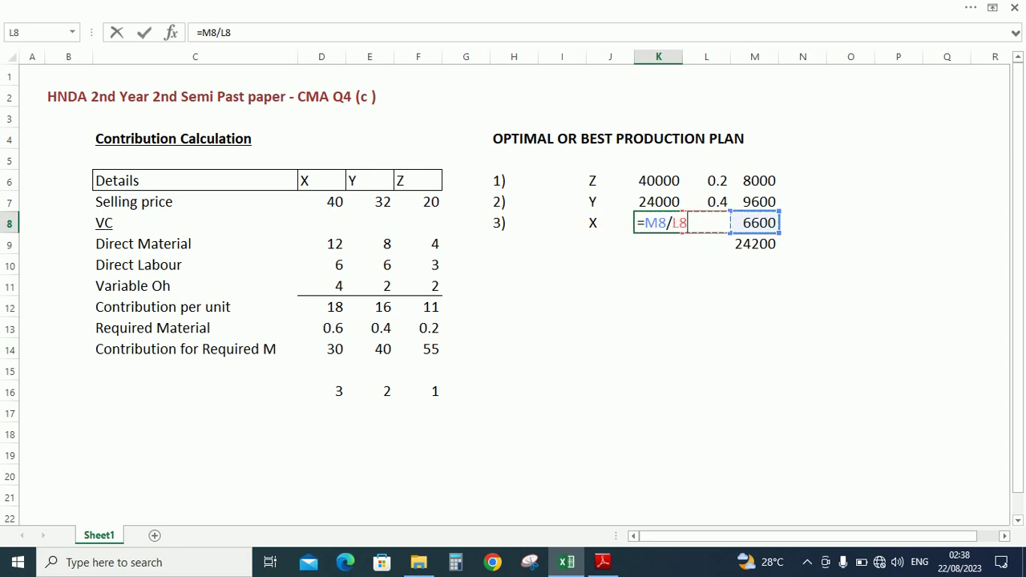